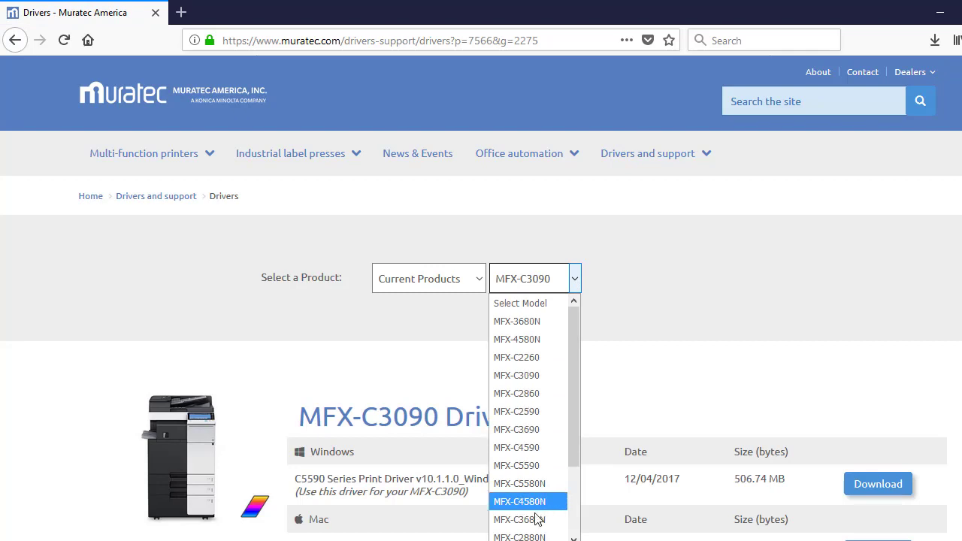
- Select the MFX-C2880N model and download its Windows driver zip, saving the file
click(524, 537)
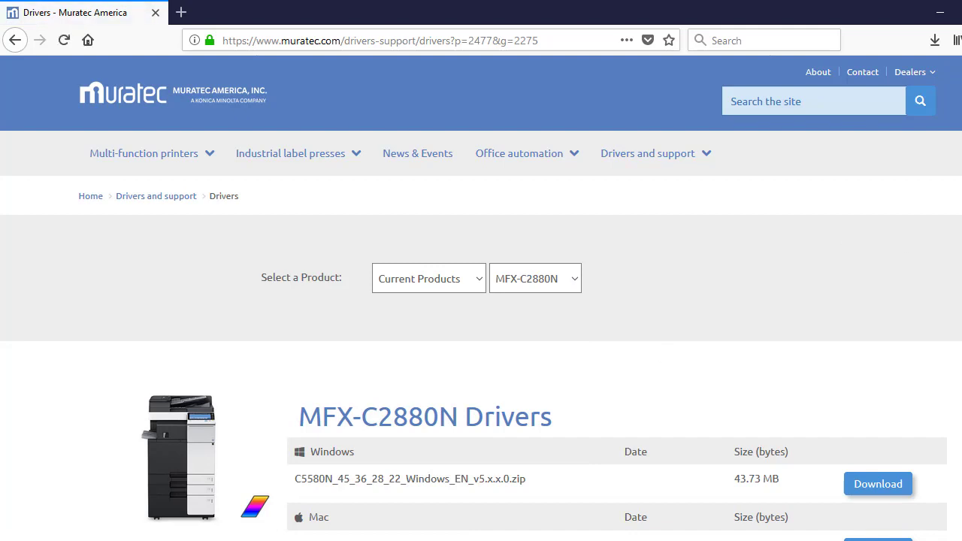
scroll(481, 298, down, 3)
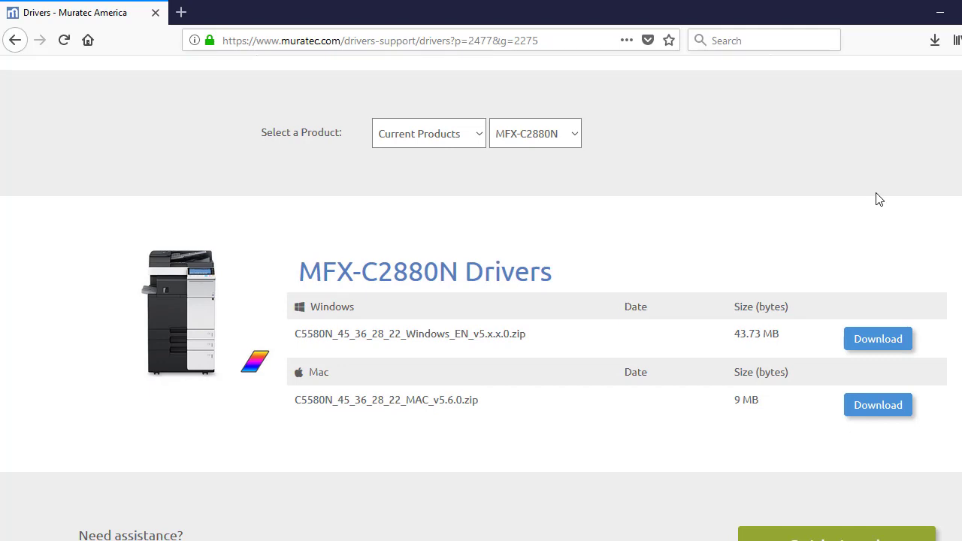
click(878, 339)
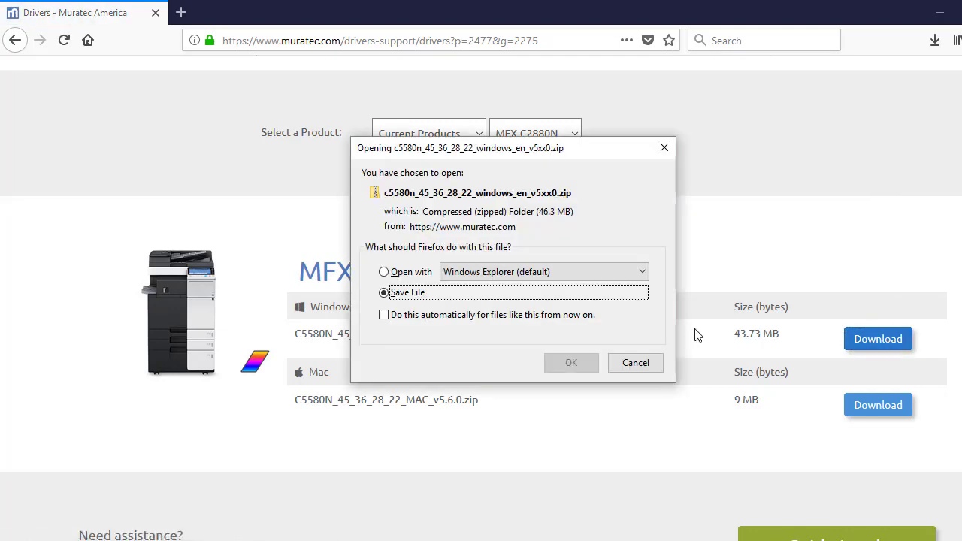
click(581, 364)
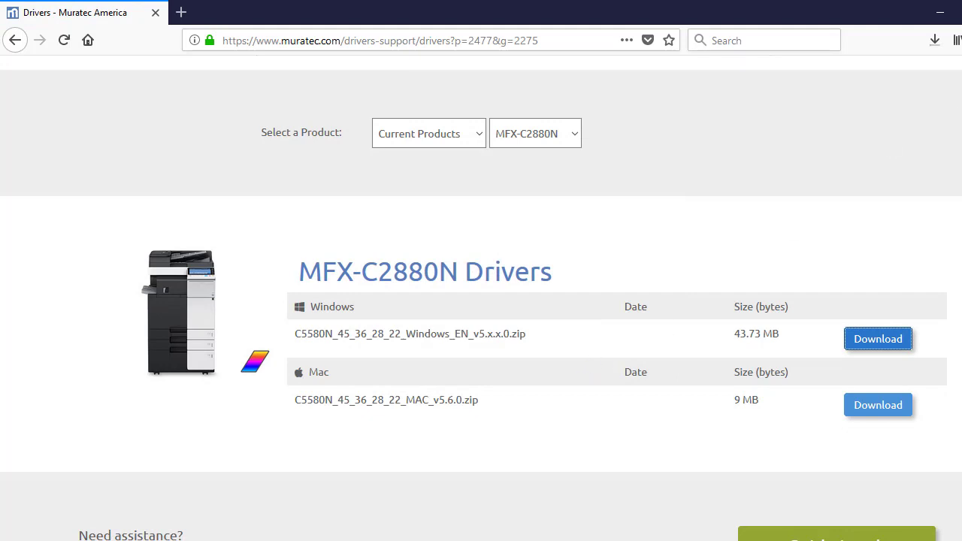
- Minimize the browser and create a new desktop folder named Print Driver
click(940, 16)
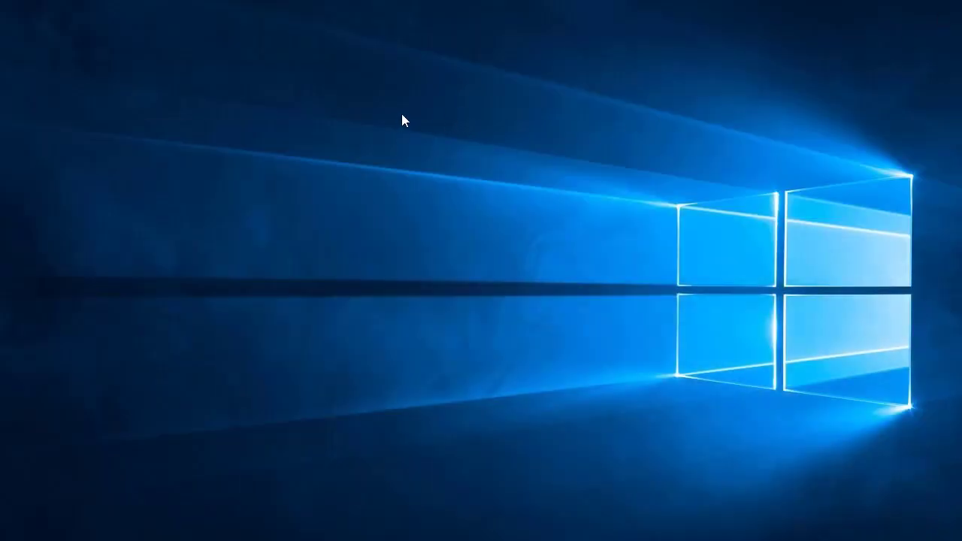
right_click(402, 115)
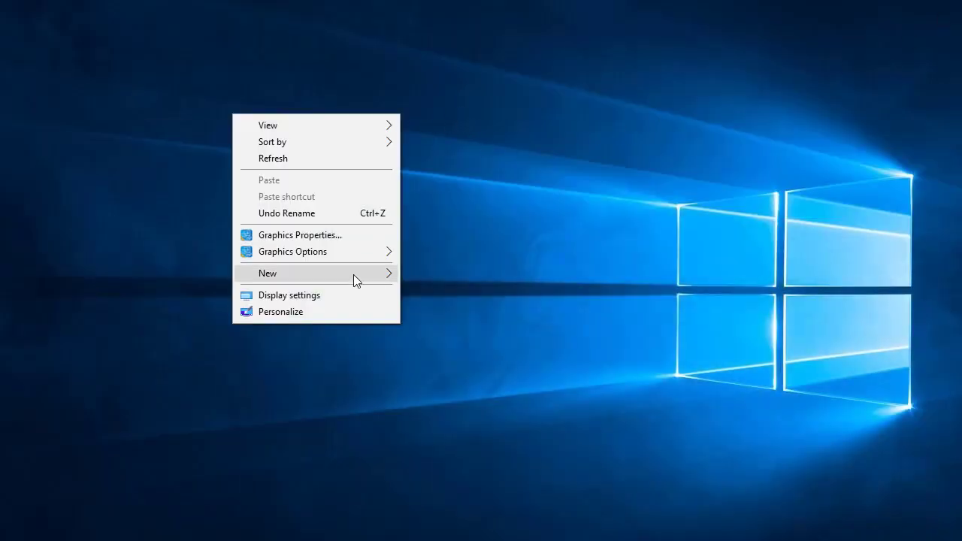
mouse_move(354, 273)
click(197, 275)
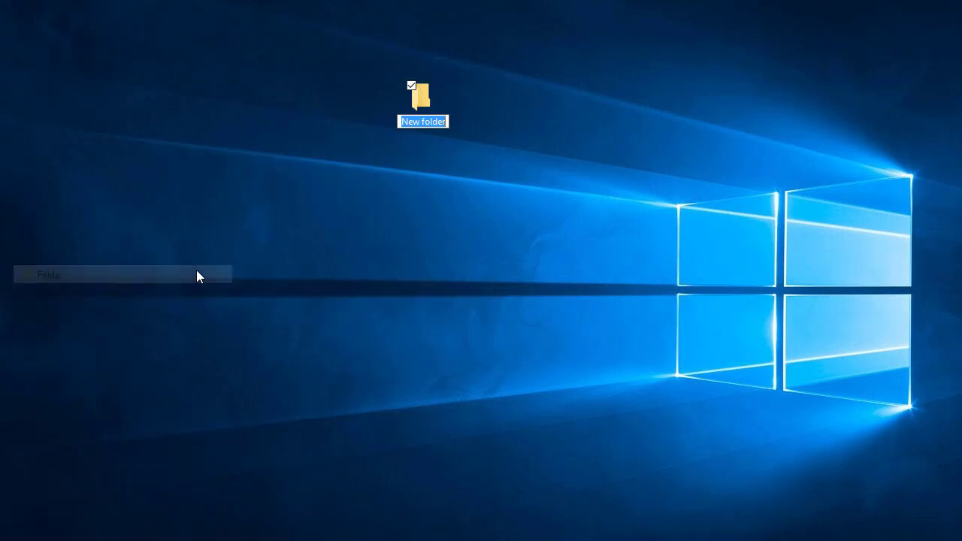
text(Print )
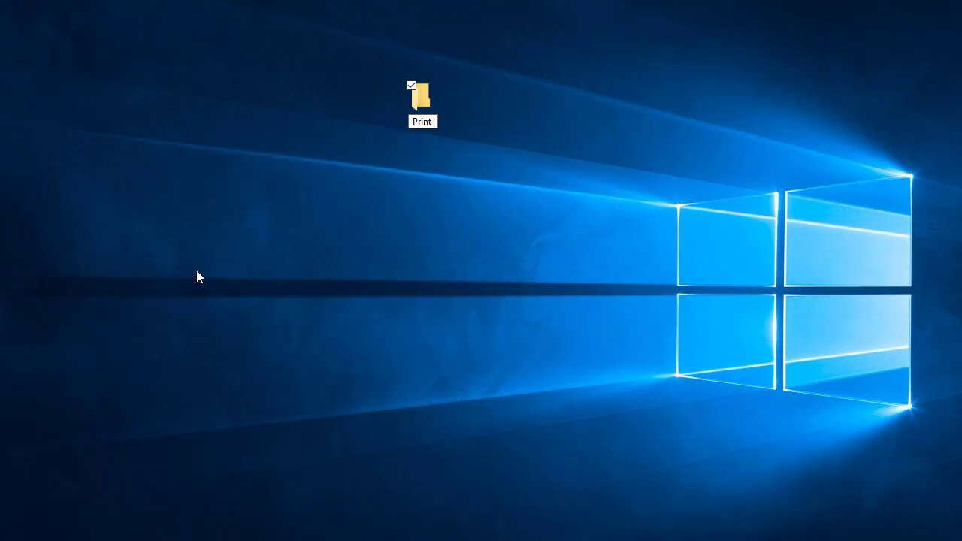
text(Driver)
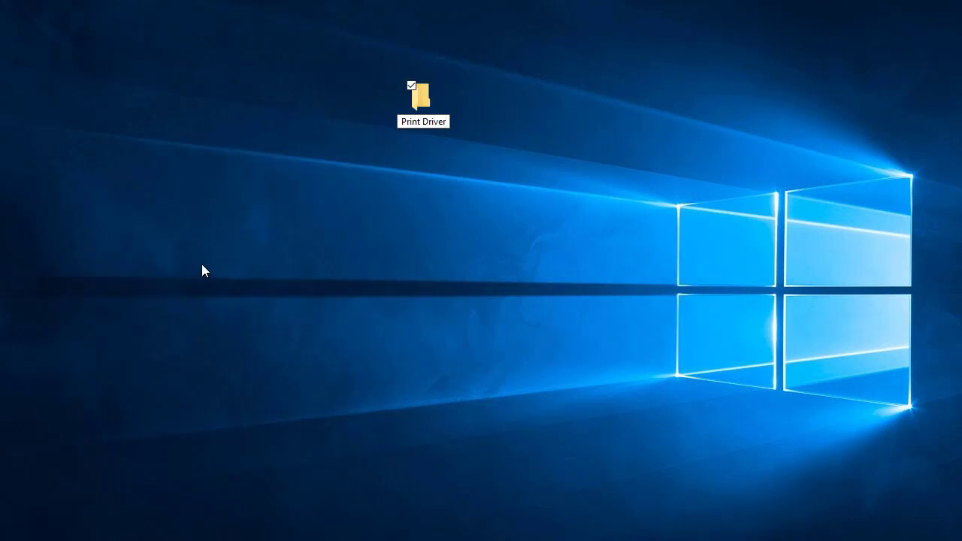
key(Return)
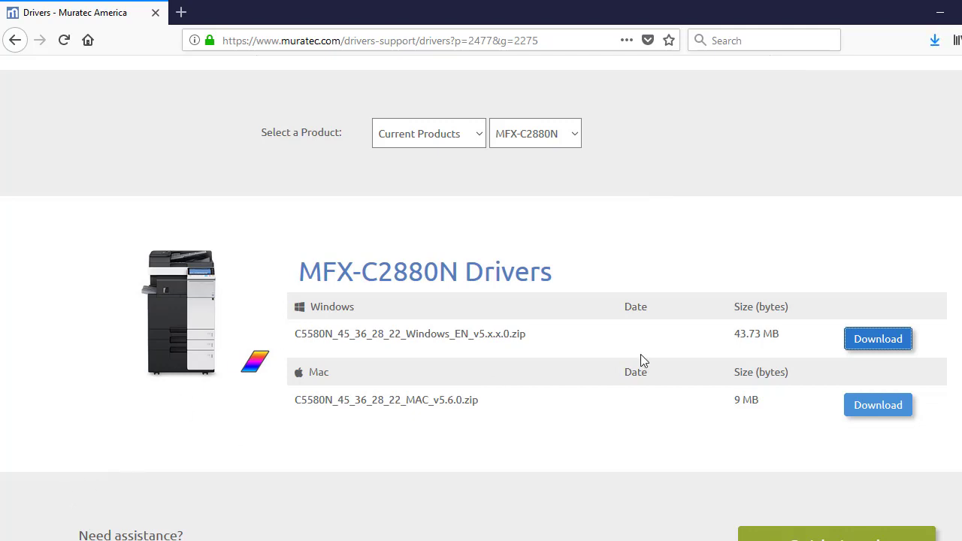
- Open the downloaded driver zip from the browser and start extracting all of its files
click(934, 40)
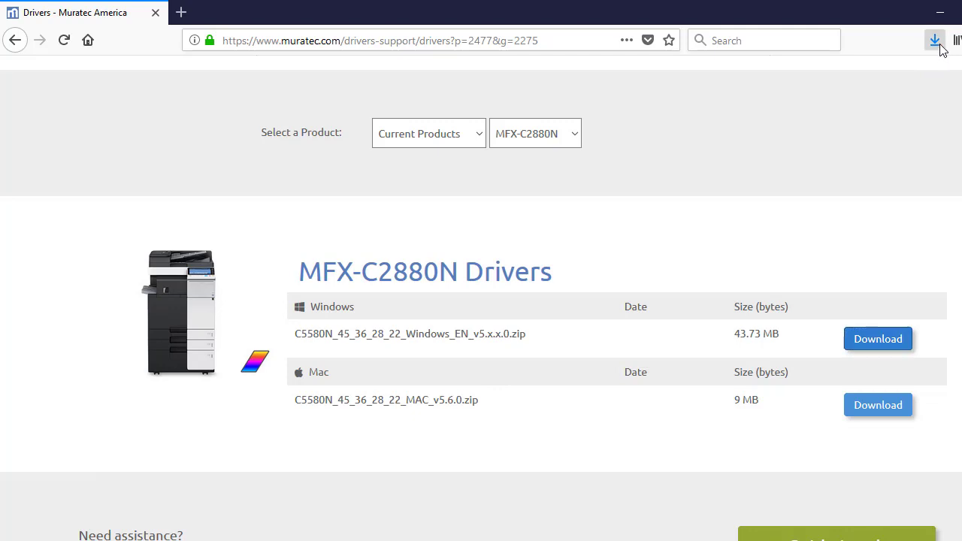
click(757, 94)
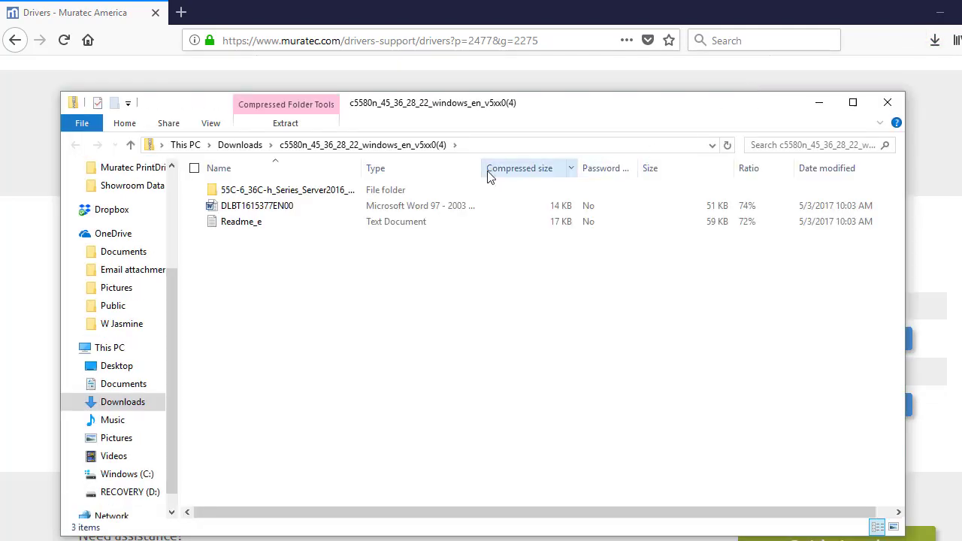
click(285, 125)
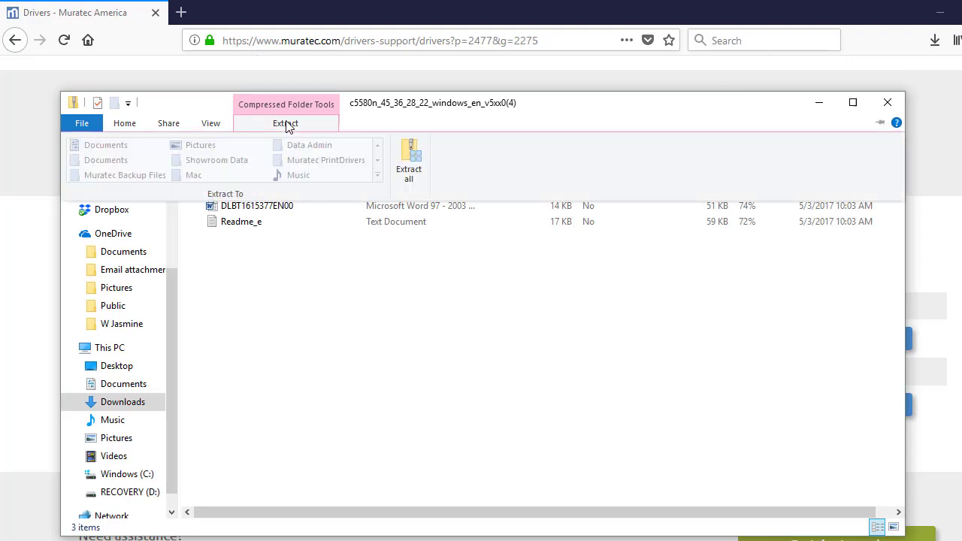
click(408, 161)
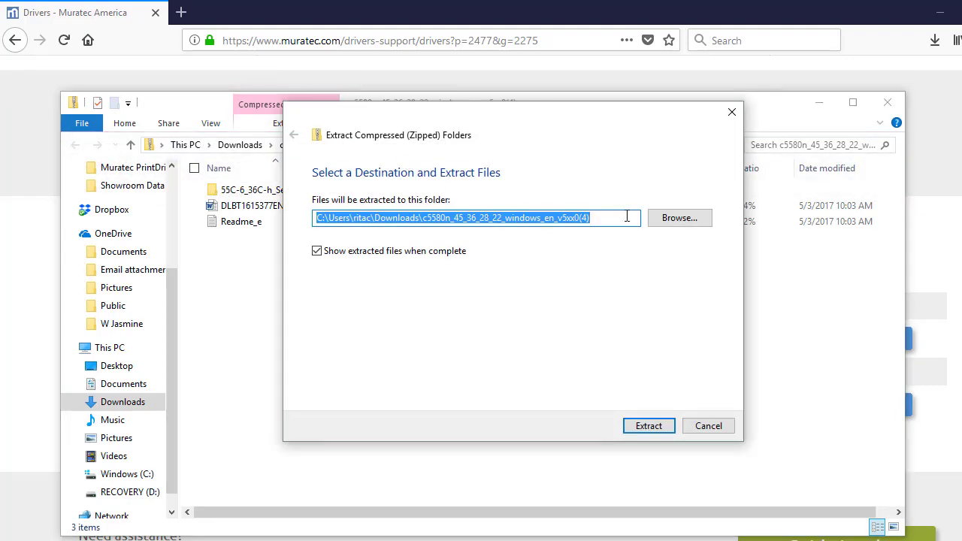
- Choose the Print Driver folder on the Desktop as the destination and extract the files there
click(690, 219)
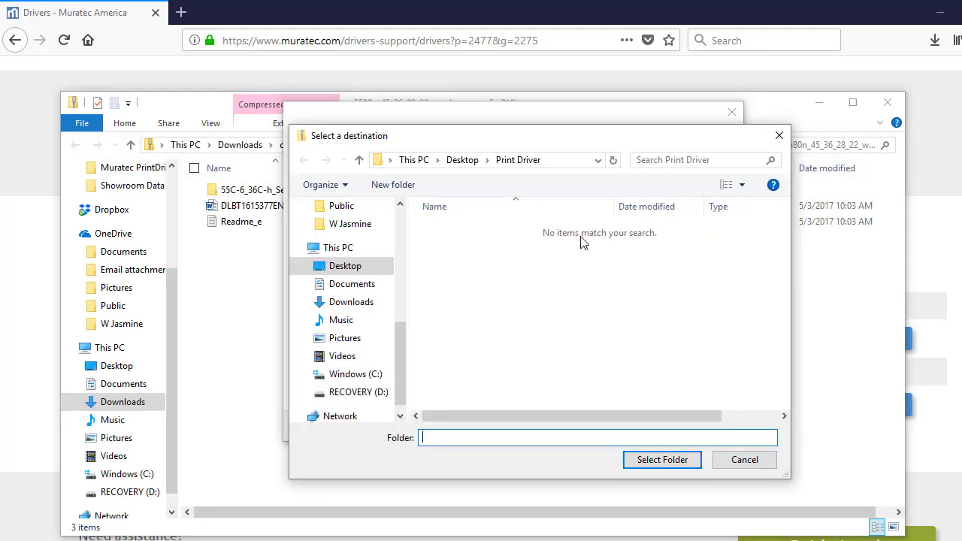
click(356, 249)
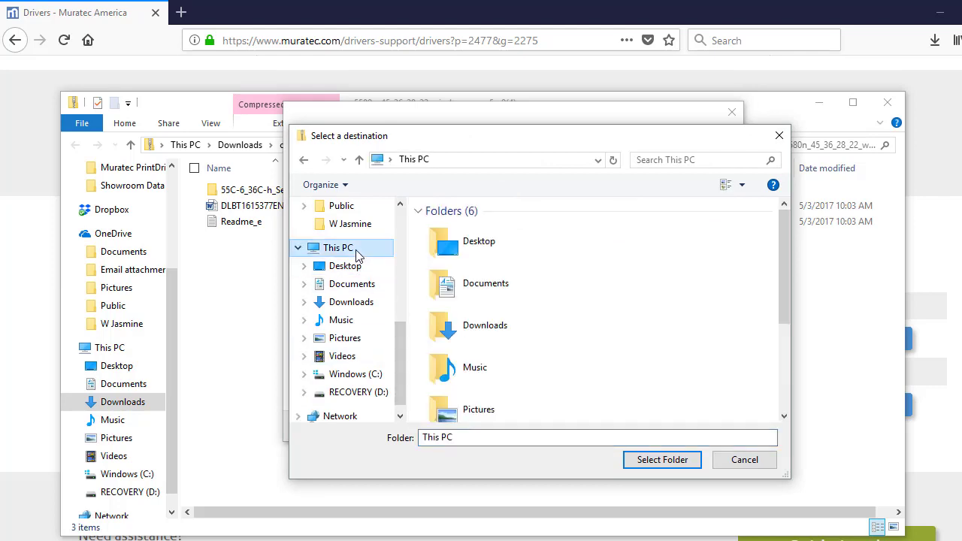
click(485, 241)
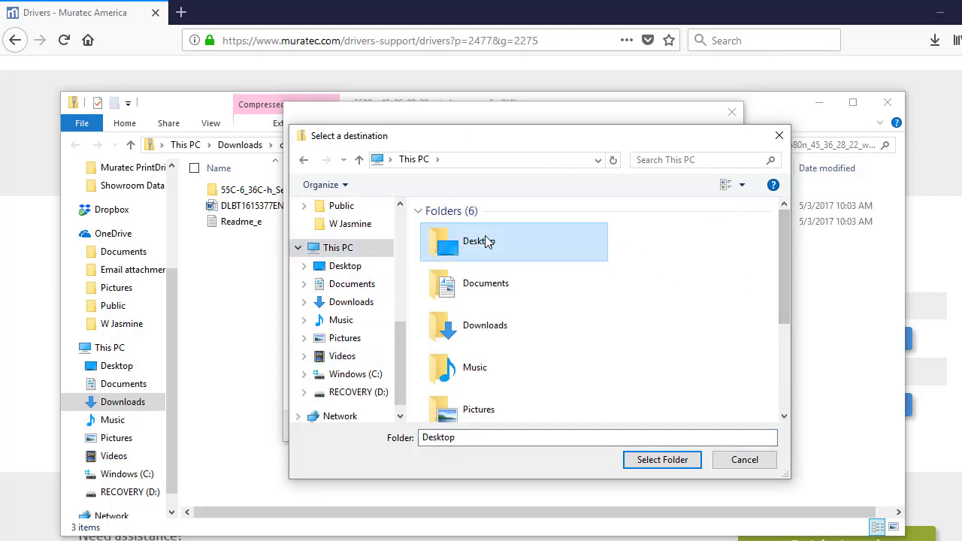
double_click(484, 241)
click(483, 240)
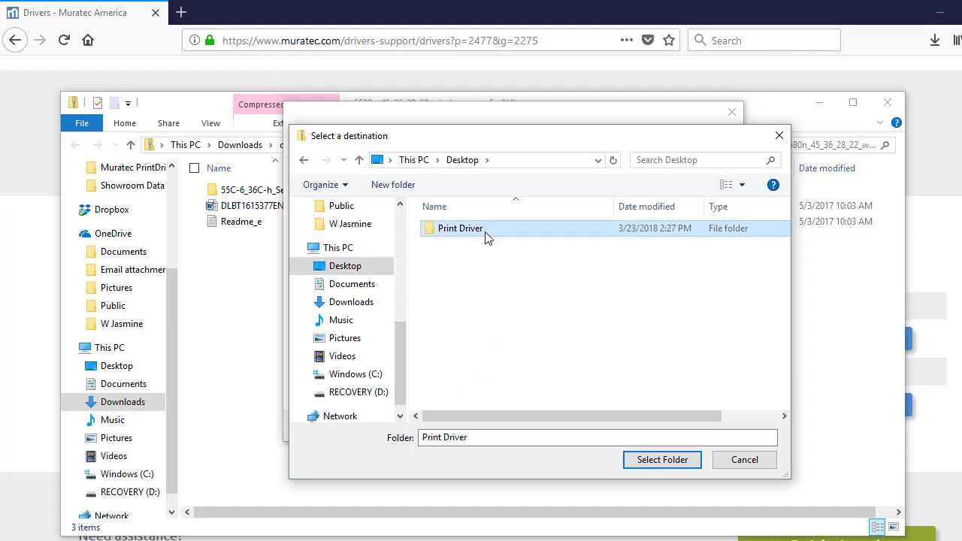
double_click(483, 240)
click(640, 472)
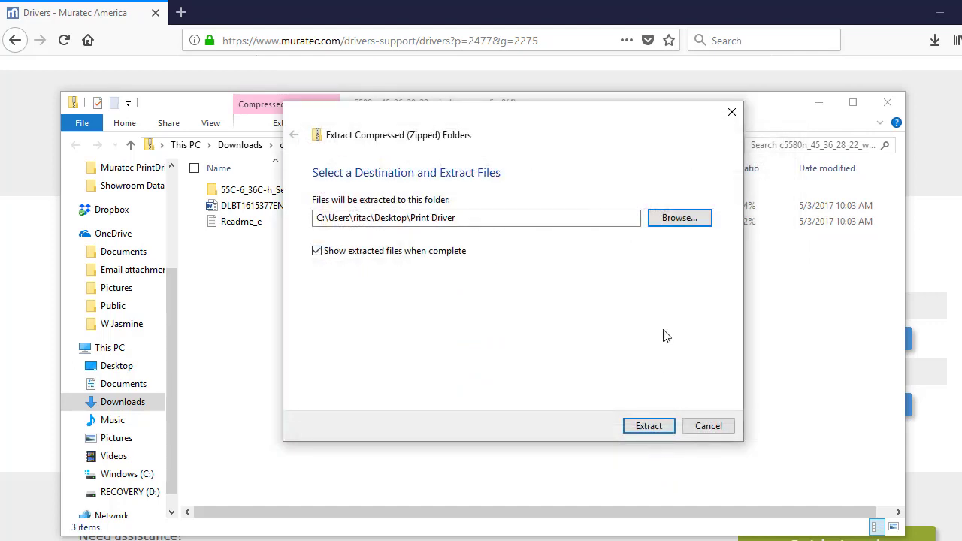
click(648, 426)
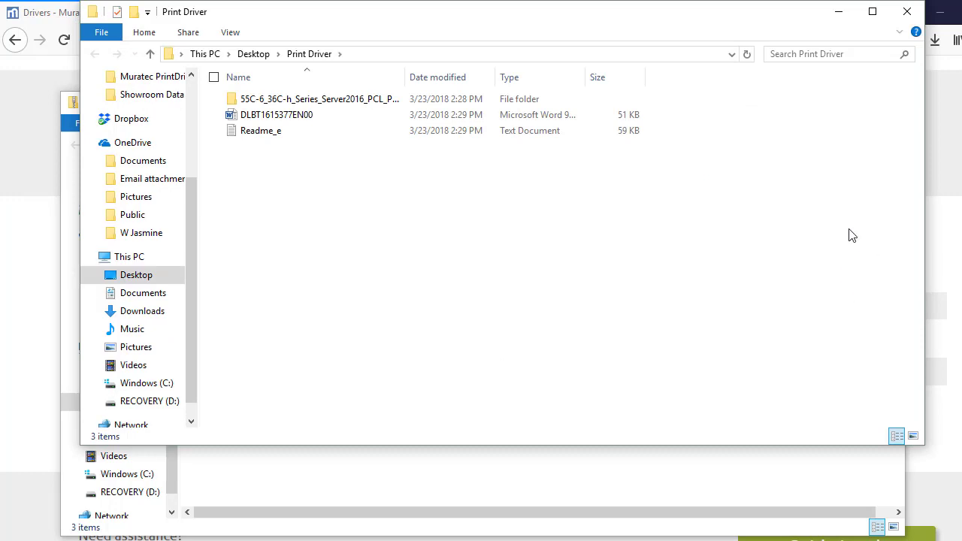
- Go to the Driver folder inside the extracted 55C-6_36C-h_Series package and launch the Setup64 application
double_click(275, 107)
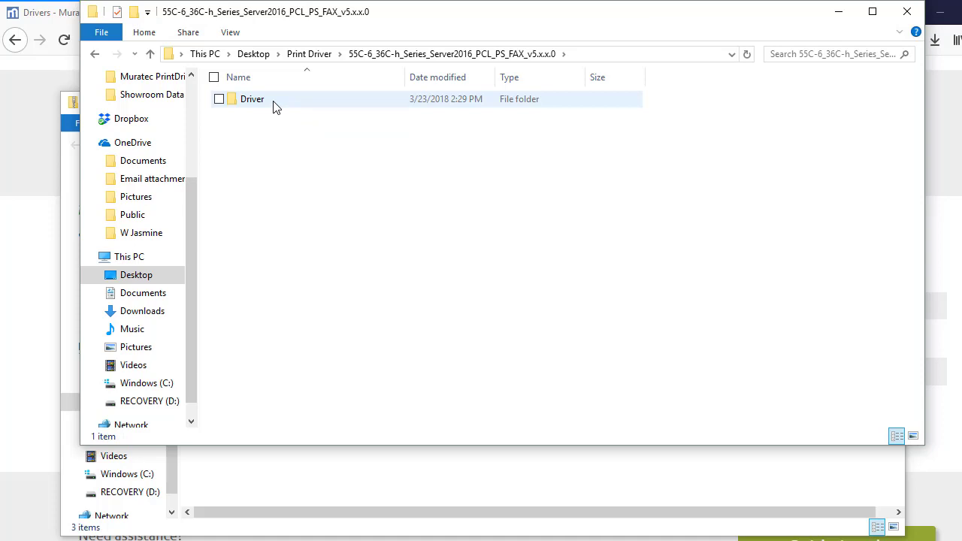
double_click(275, 105)
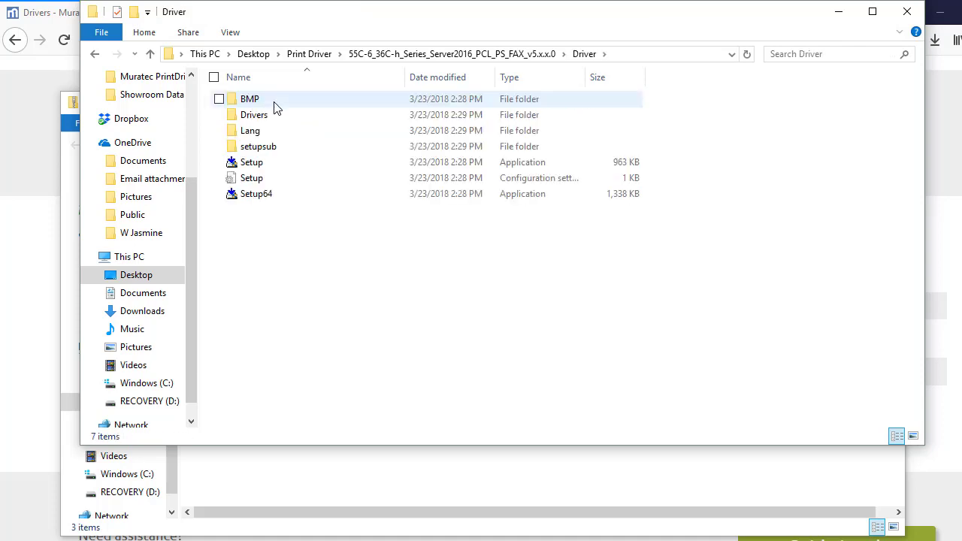
click(274, 197)
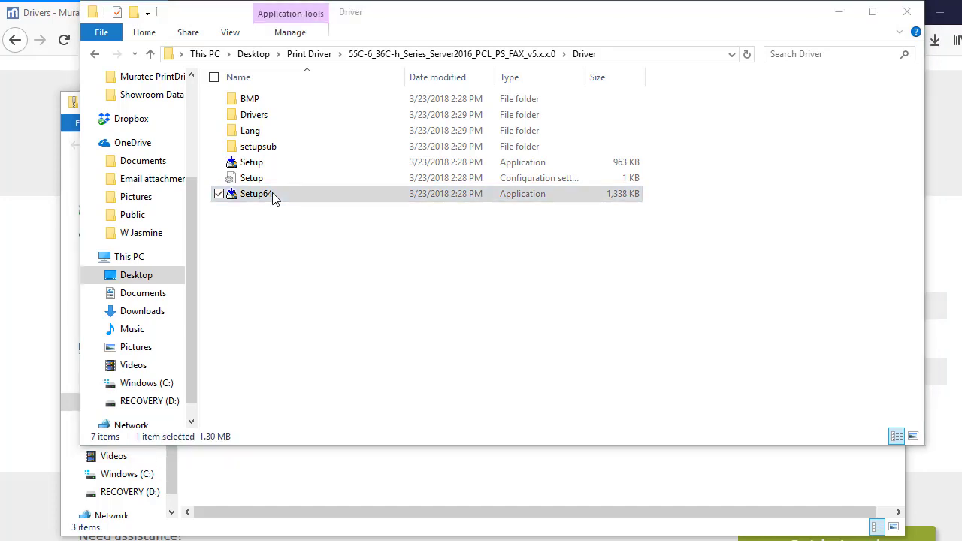
double_click(272, 194)
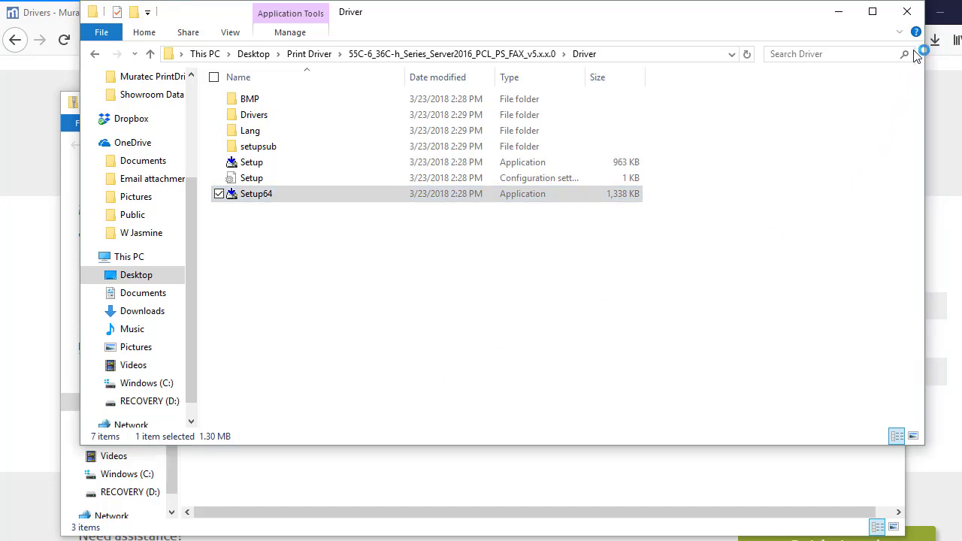
- Close both file windows, minimize the browser, and move the Print Driver folder to the far edge of the desktop
click(908, 11)
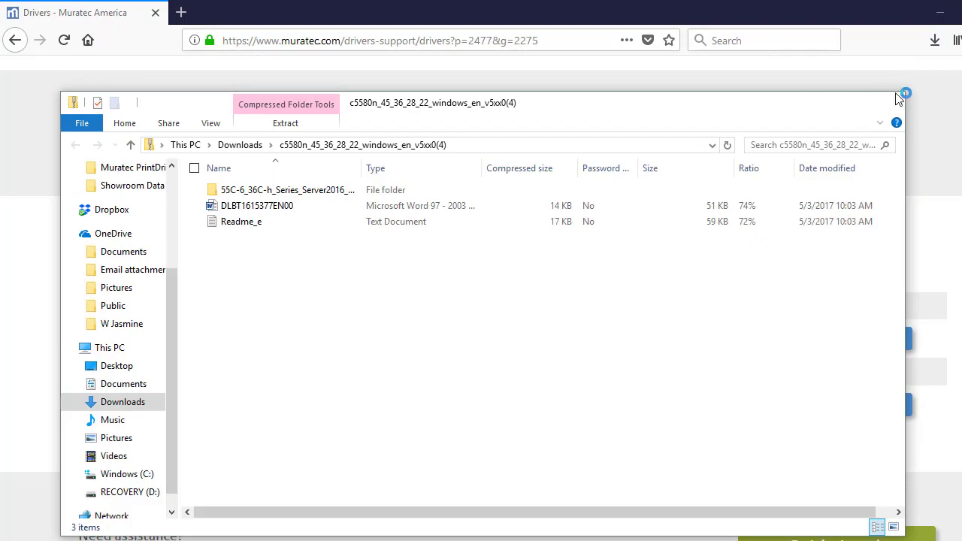
click(887, 103)
click(948, 15)
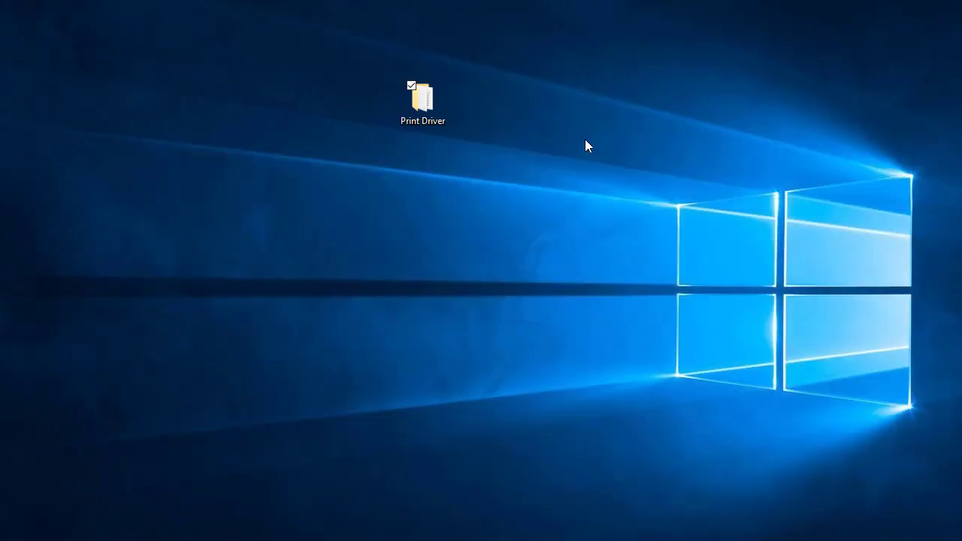
drag(426, 104, 961, 97)
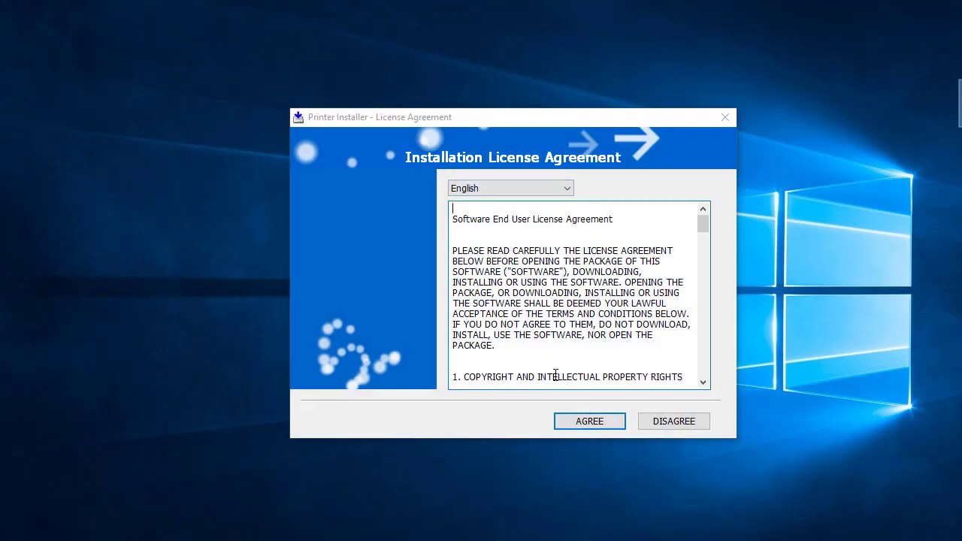
- Accept the installer's license agreement and choose Generic 36C-6Series (36C-6e/36C-6/28C-6e/28C-6/22C-6e/22C-6) as the product model
click(592, 424)
click(374, 232)
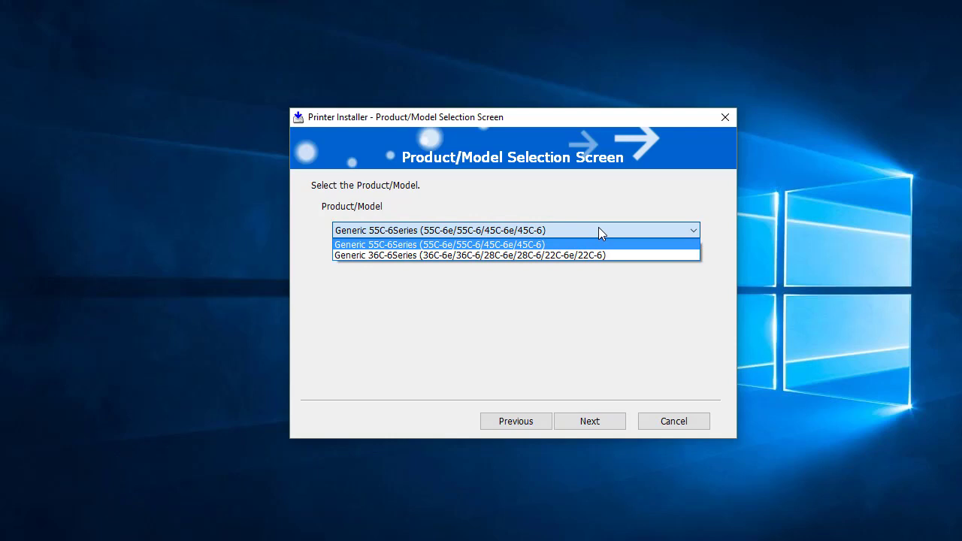
click(526, 256)
click(594, 424)
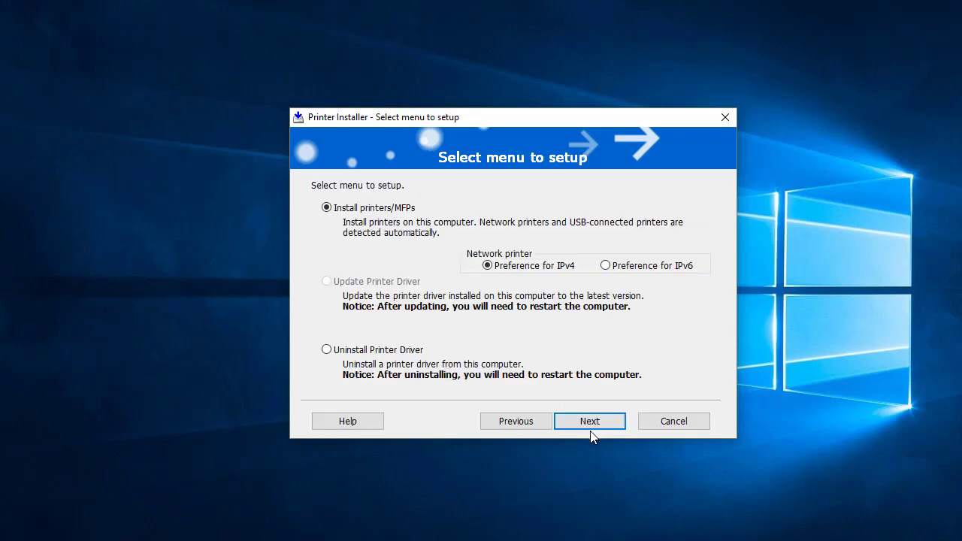
- Install the detected Muratec MFX-C2880N with IPv4 preference, normal printing, English driver language and only the Generic 36C-6SeriesPCL component
click(593, 423)
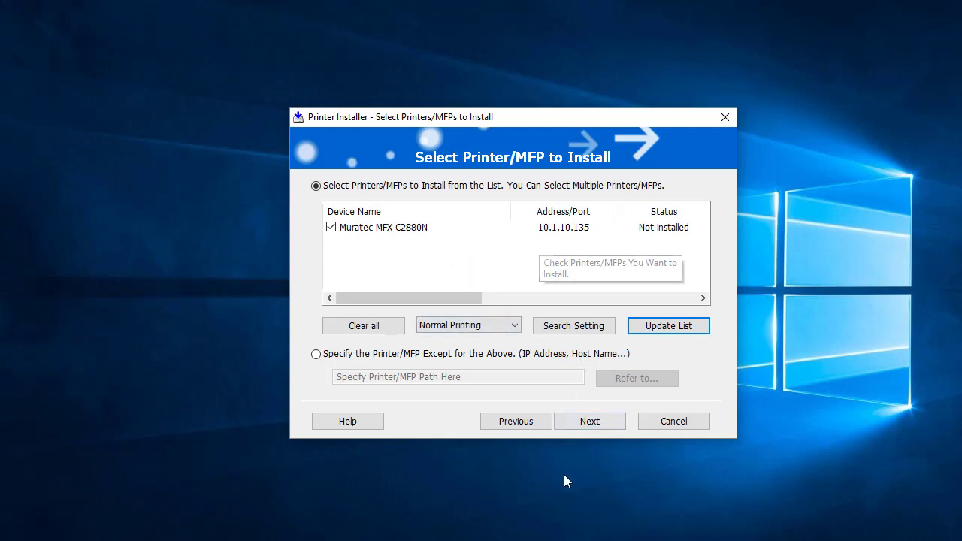
click(593, 423)
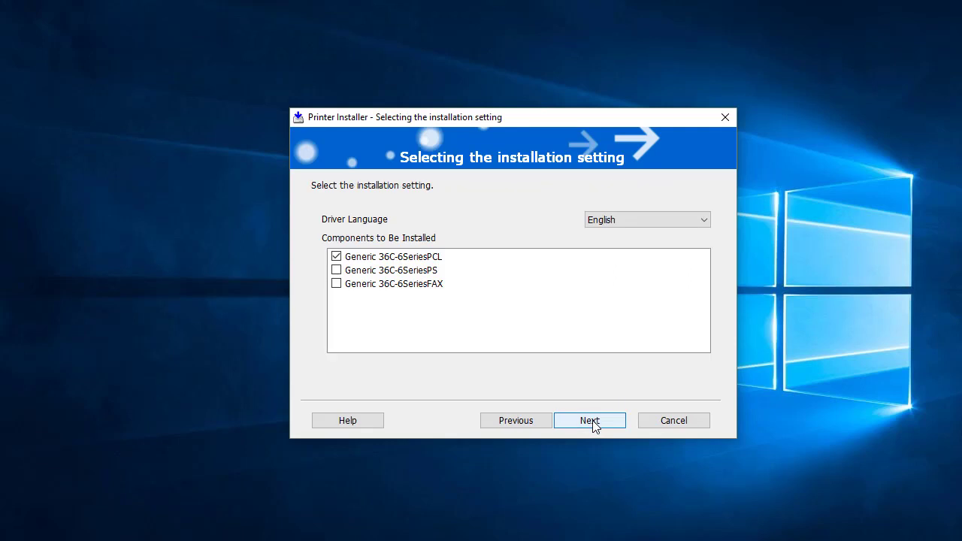
click(592, 421)
click(592, 422)
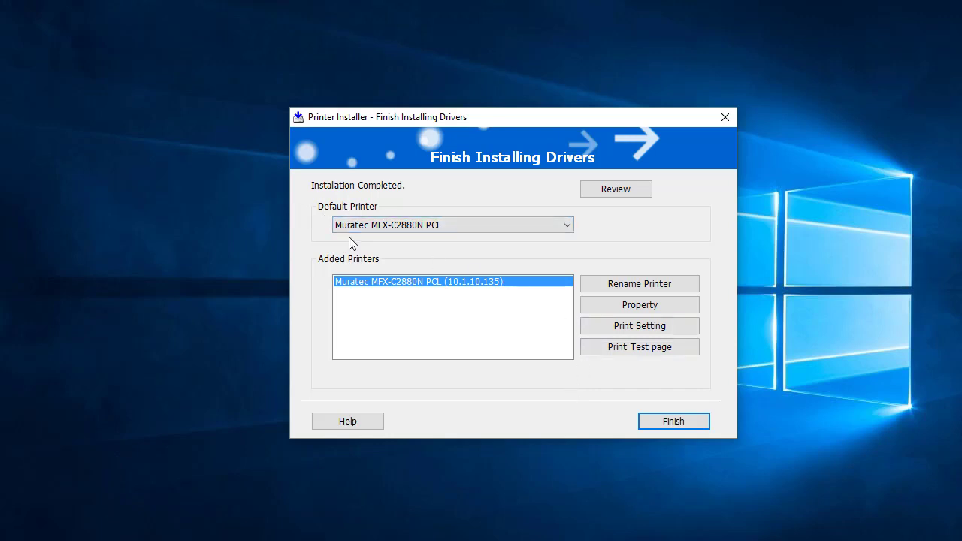
- Keep the Muratec printer as the default printer and rename it Muratec MFX-C2880N, without the PCL suffix
click(570, 225)
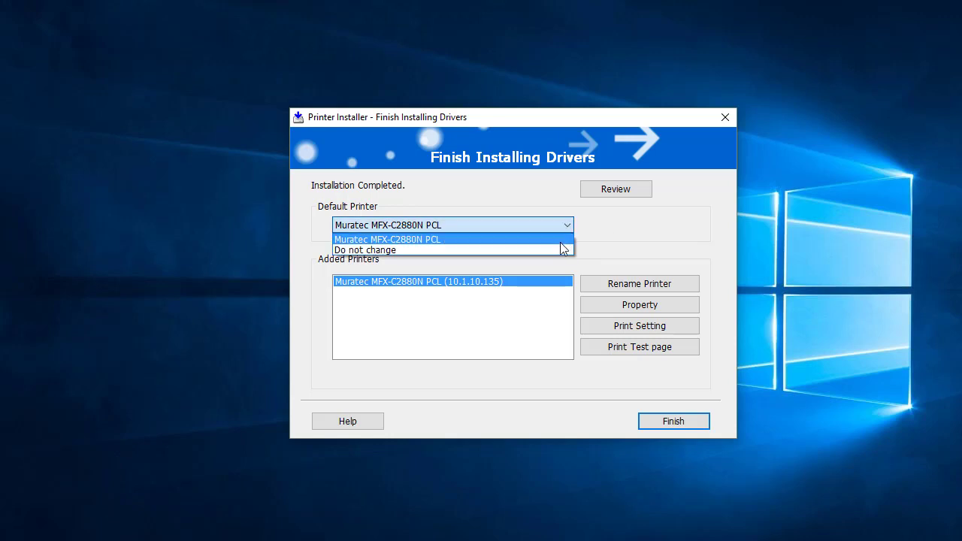
click(547, 237)
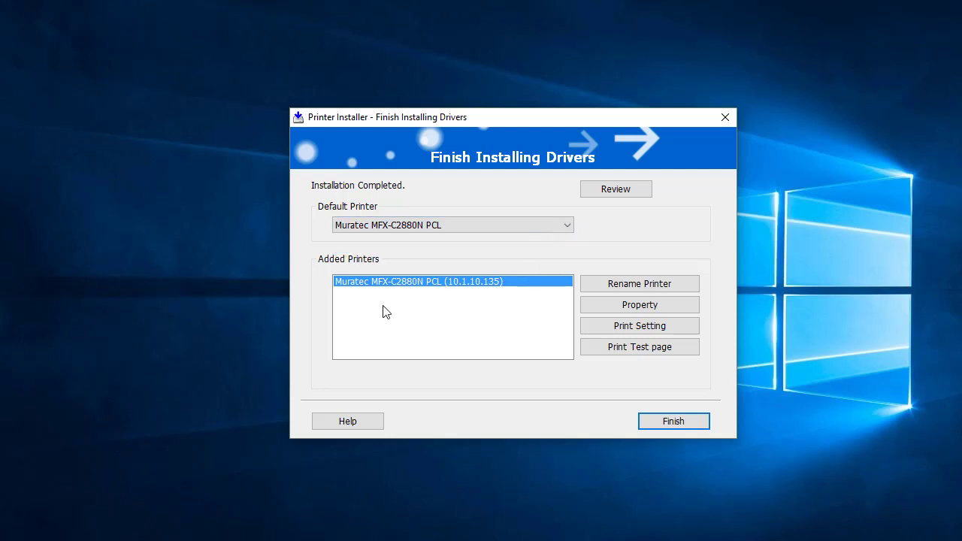
click(655, 285)
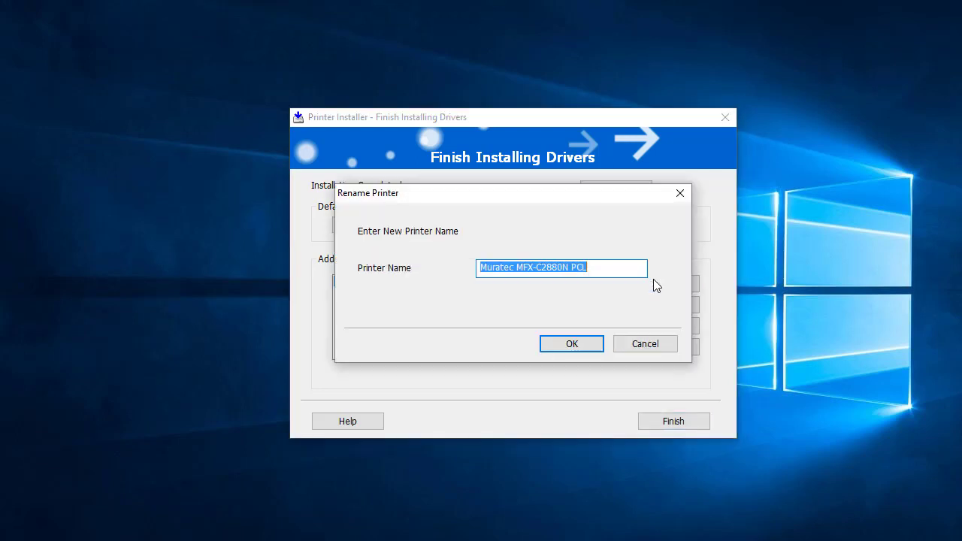
click(635, 268)
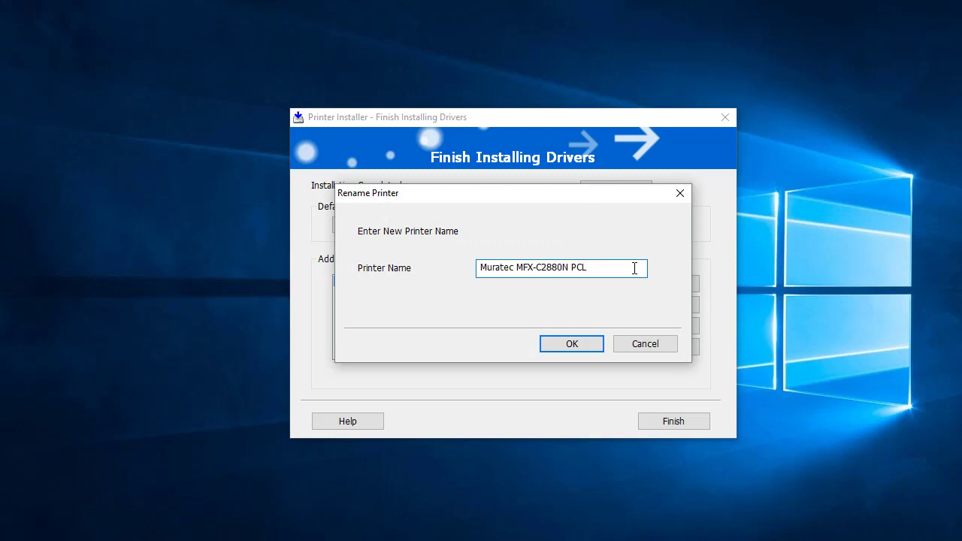
key(BackSpace)
key(BackSpace)
key(BackSpace)
key(BackSpace)
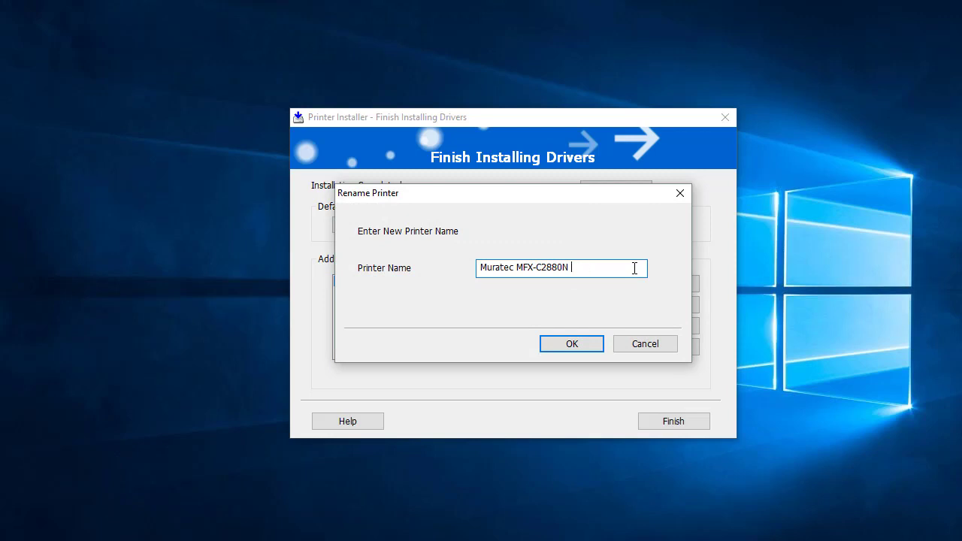
click(575, 346)
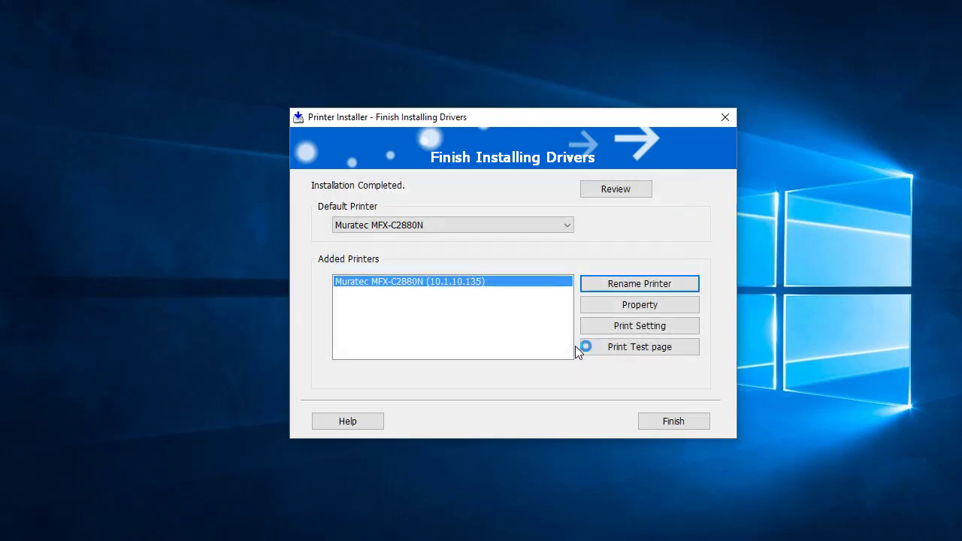
- Turn off Remove White Background and Thin Line Support in the Muratec MFX-C2880N printing defaults
click(651, 305)
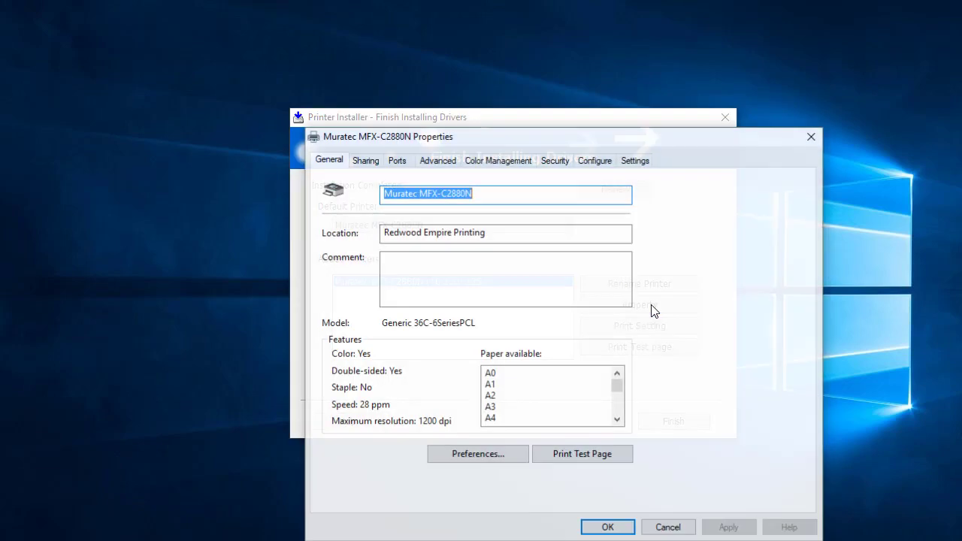
drag(633, 143, 584, 92)
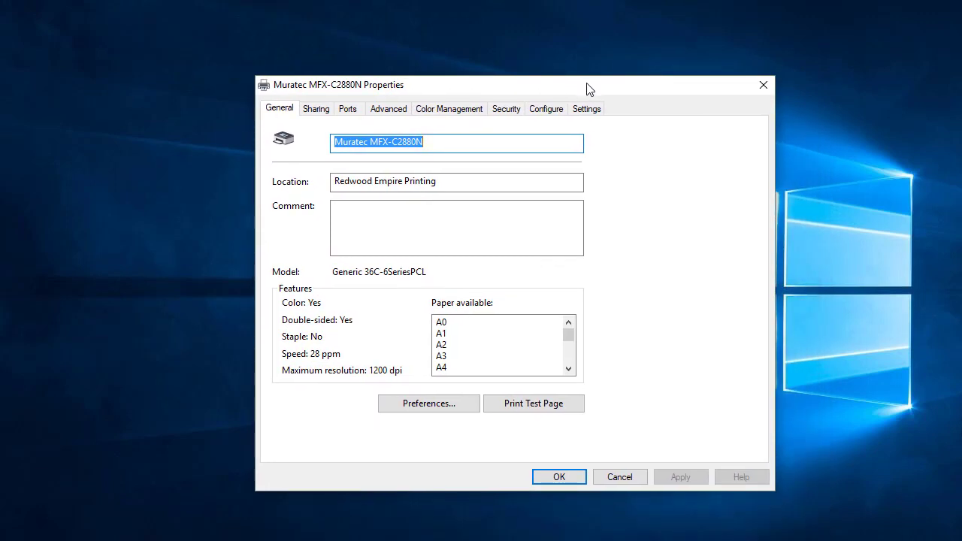
click(394, 112)
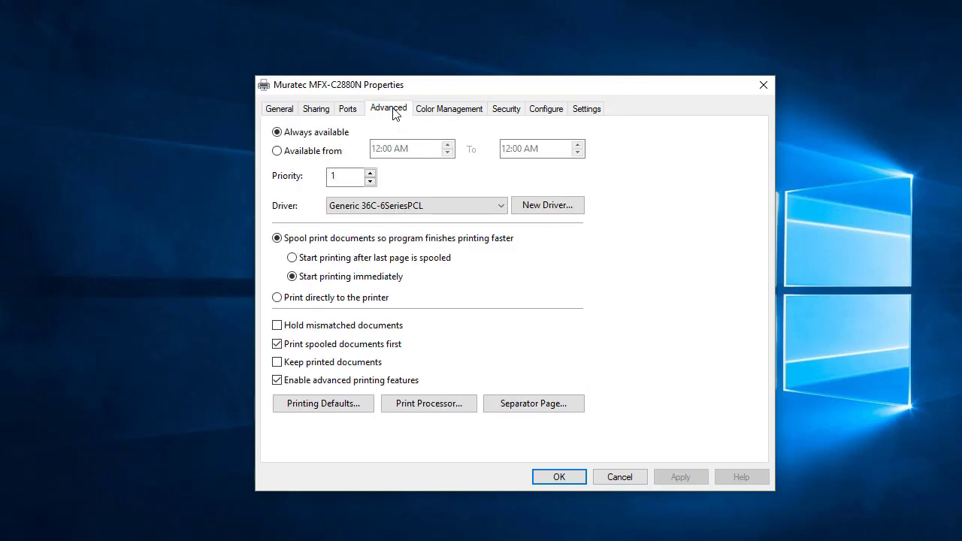
click(322, 405)
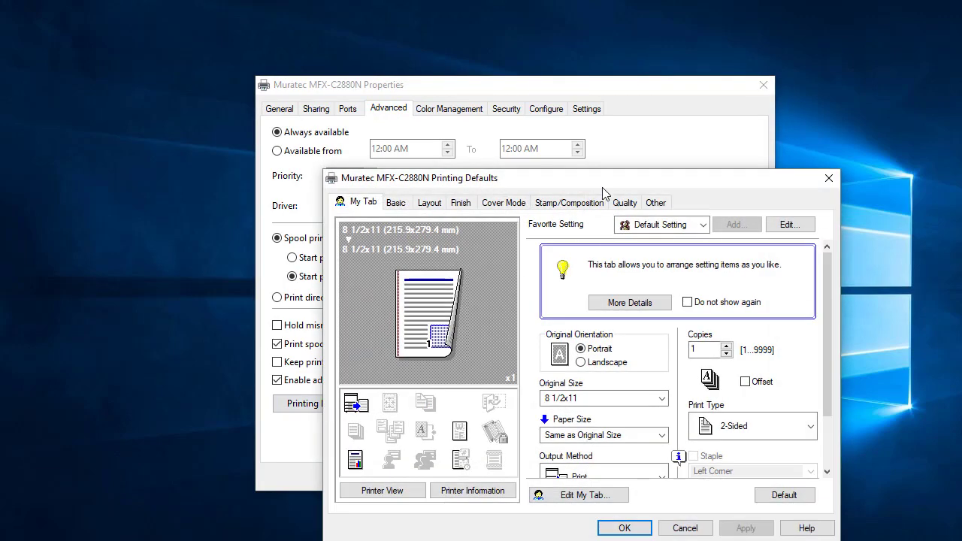
drag(602, 187, 537, 91)
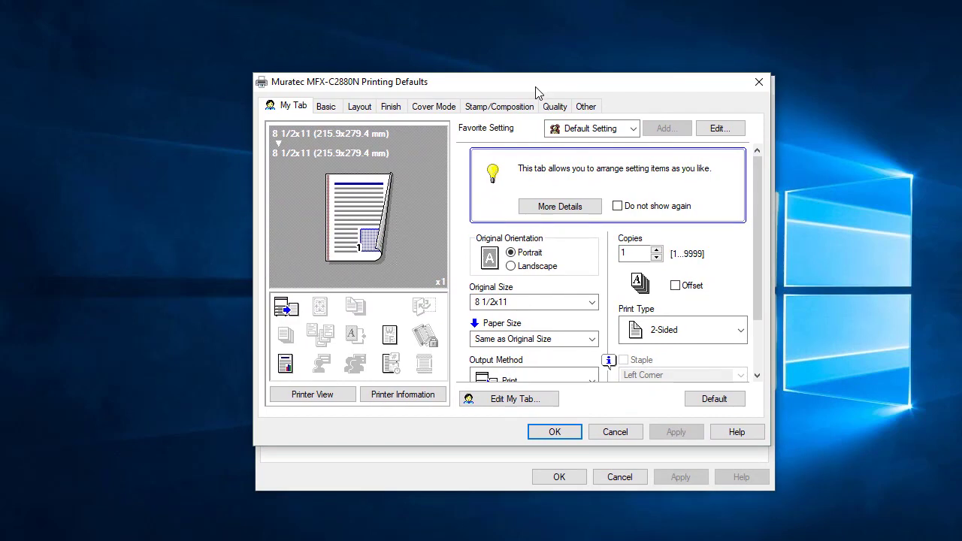
click(587, 107)
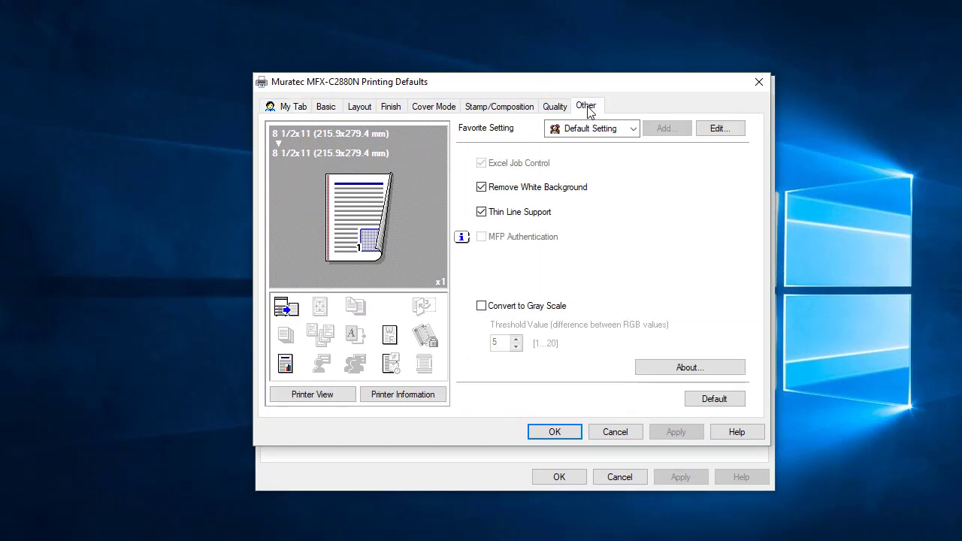
click(482, 188)
click(482, 212)
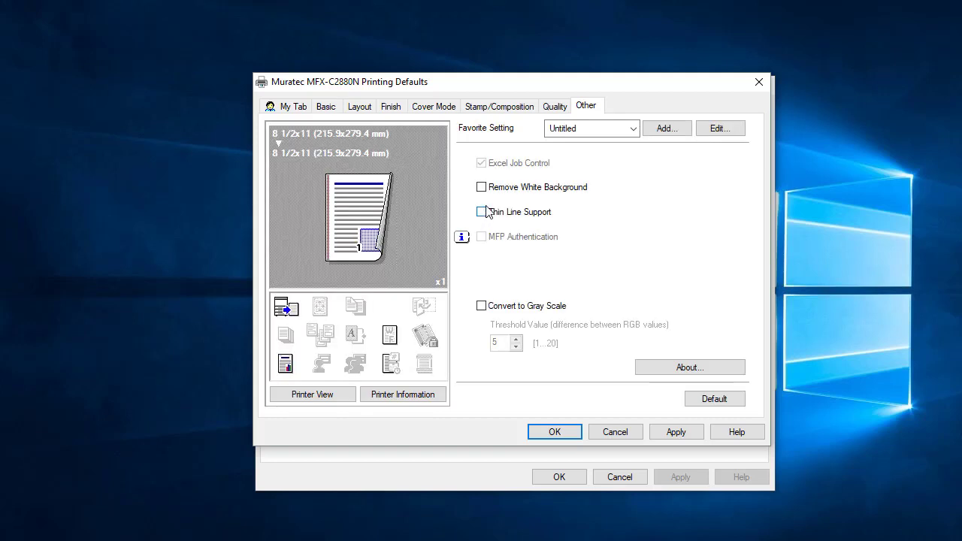
- Select Auto Color and the 1-Sided print type as printing defaults, and save the printer properties
click(559, 111)
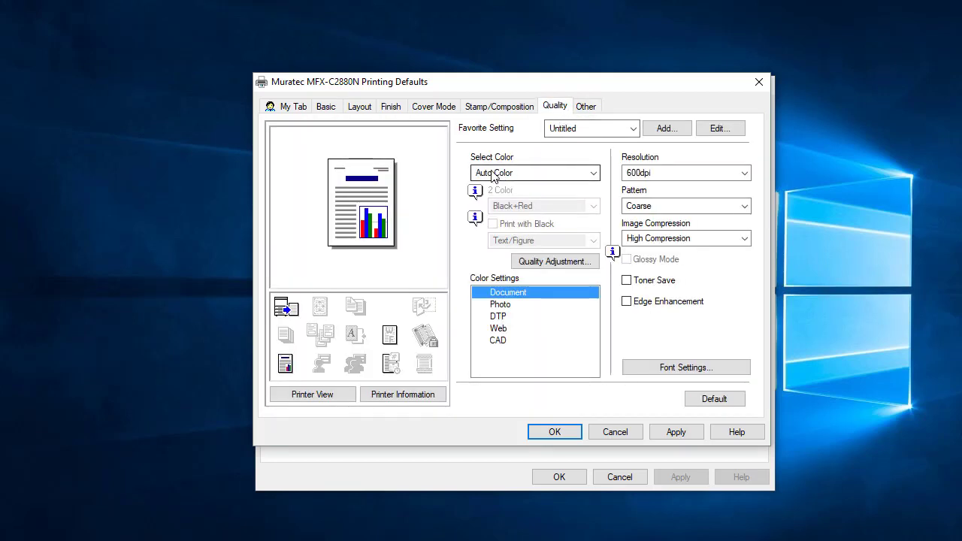
click(548, 174)
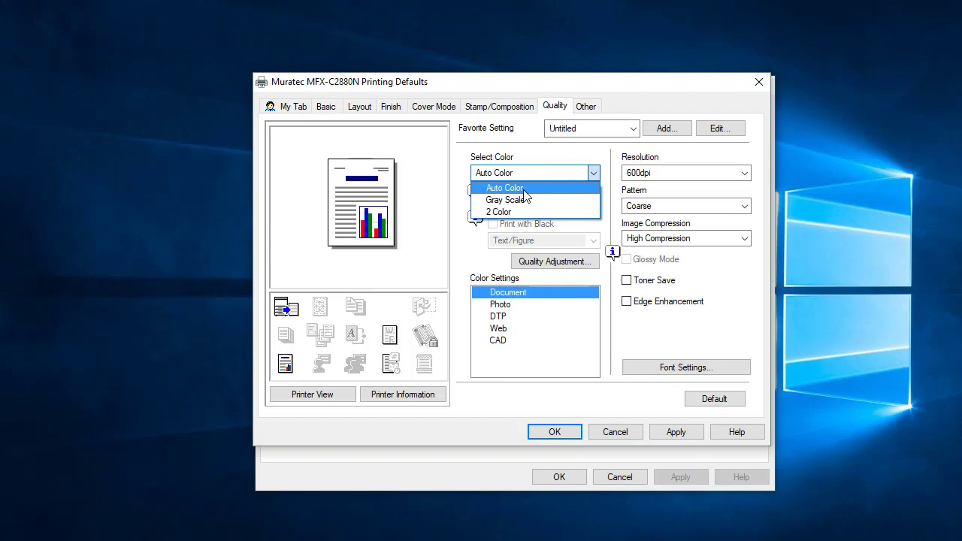
click(524, 188)
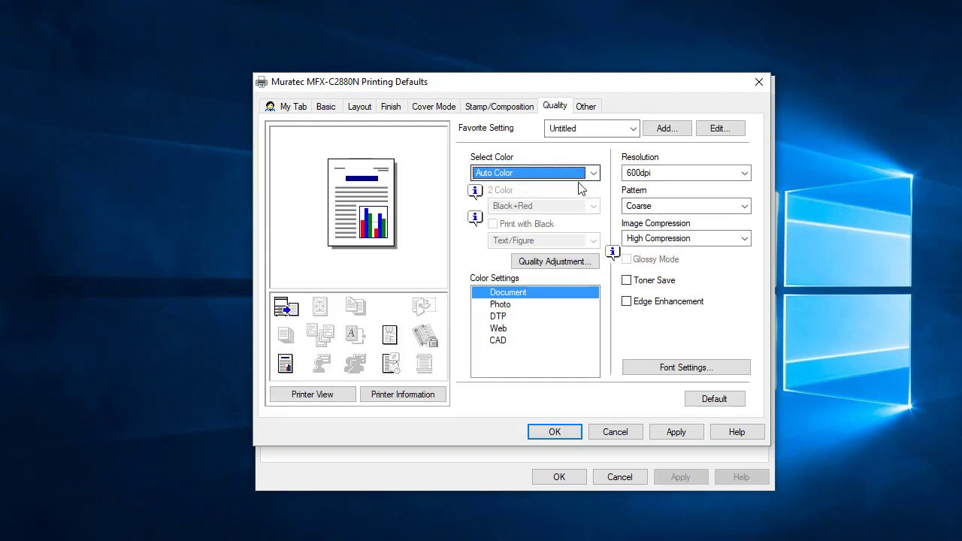
click(364, 111)
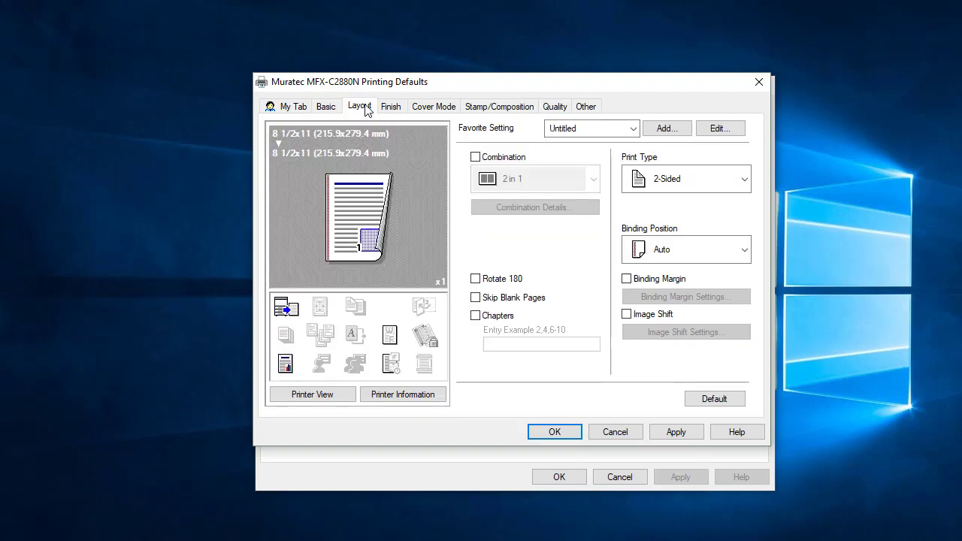
click(695, 184)
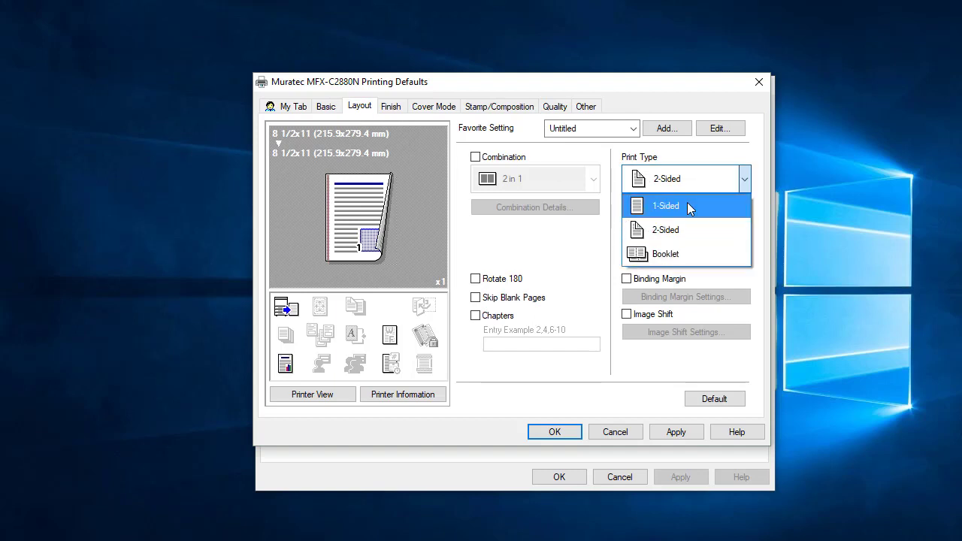
click(688, 204)
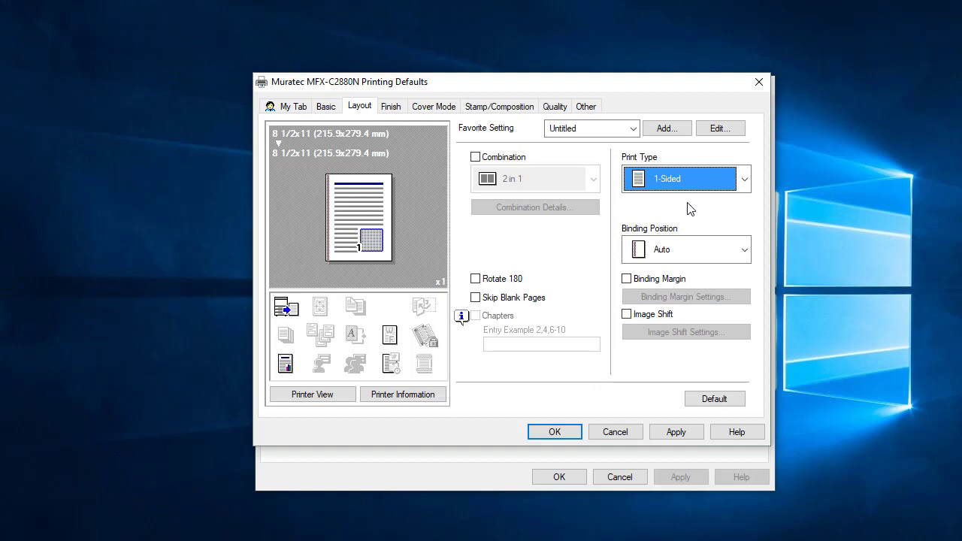
click(677, 432)
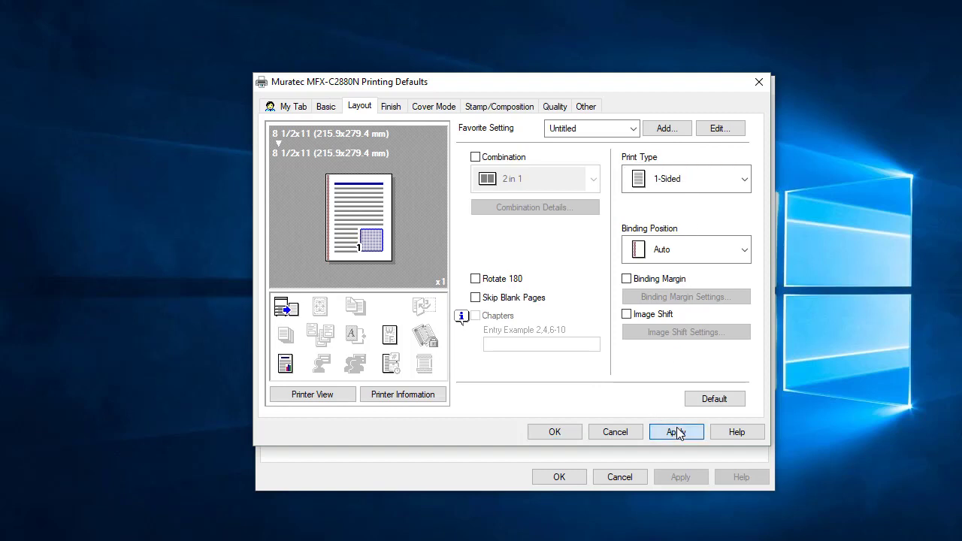
click(554, 431)
click(554, 477)
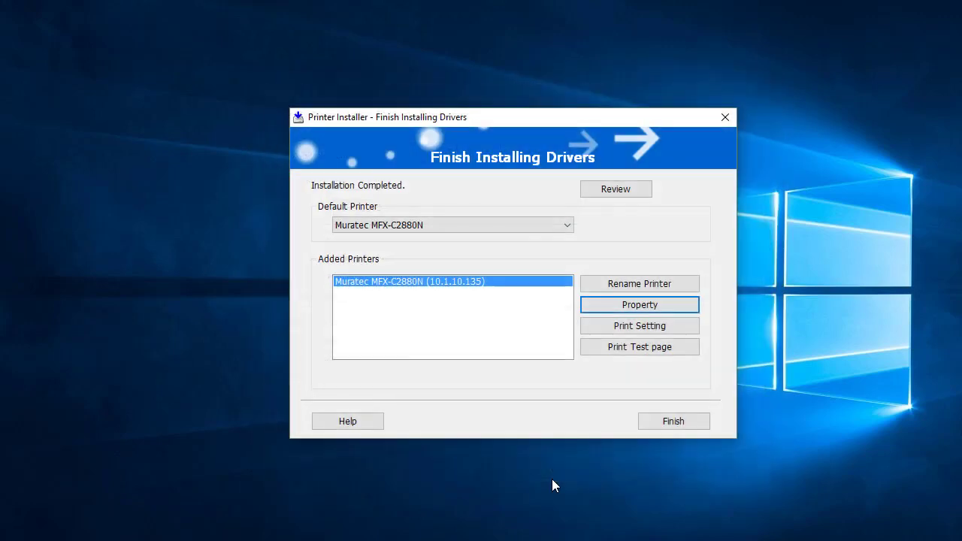
- Send a test page to the Muratec MFX-C2880N and finish the printer installer
click(651, 349)
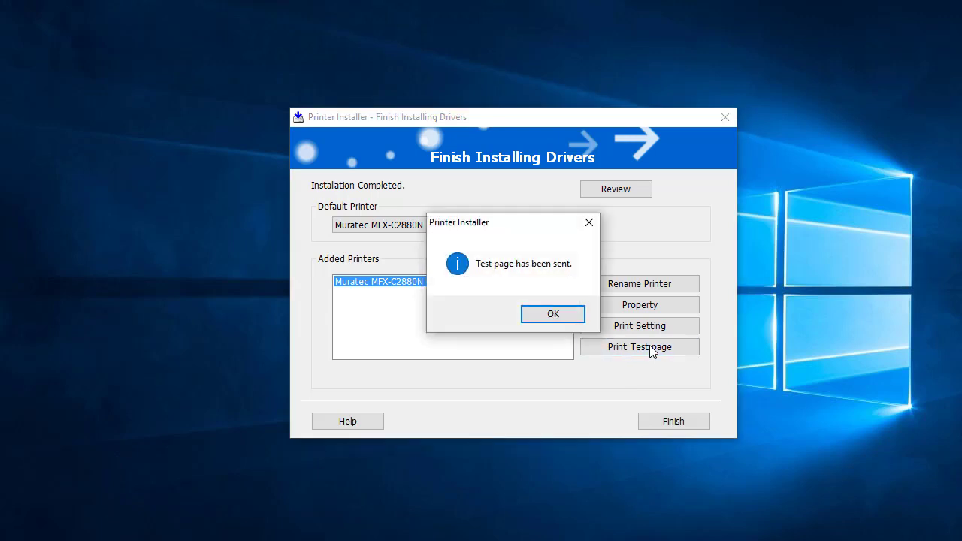
click(554, 321)
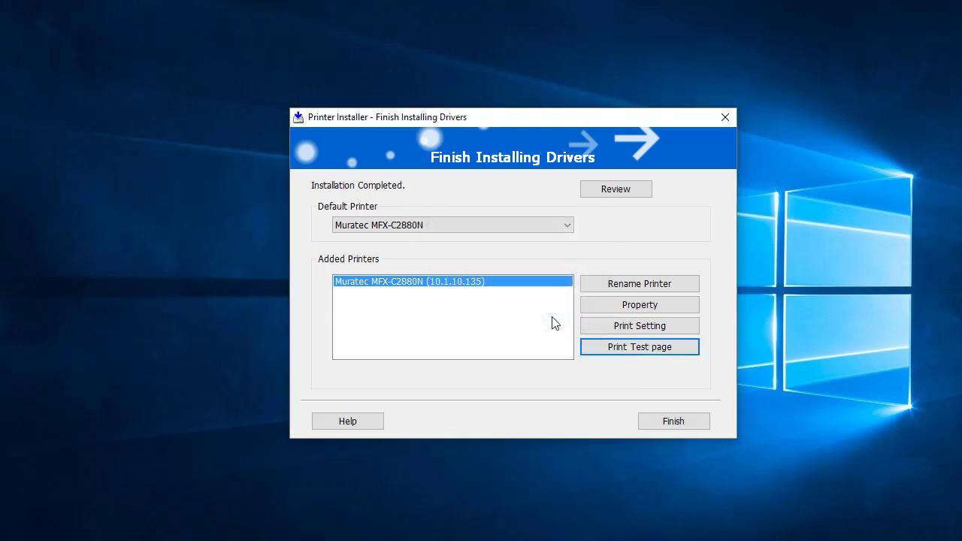
click(680, 422)
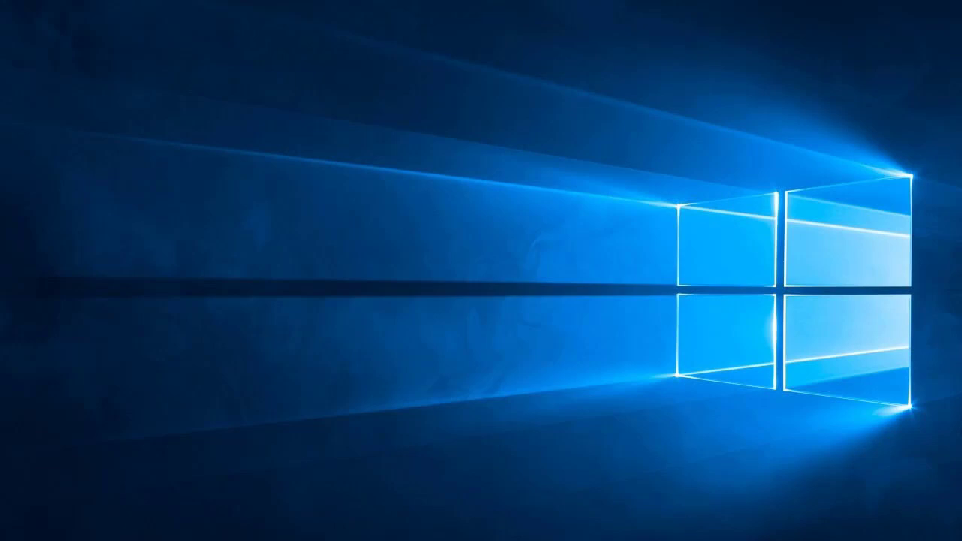
click(765, 540)
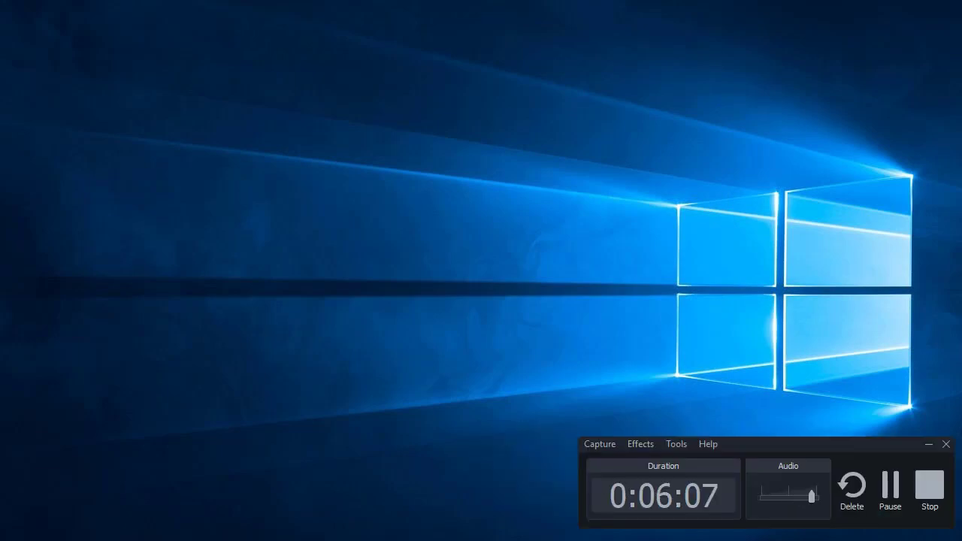
click(906, 489)
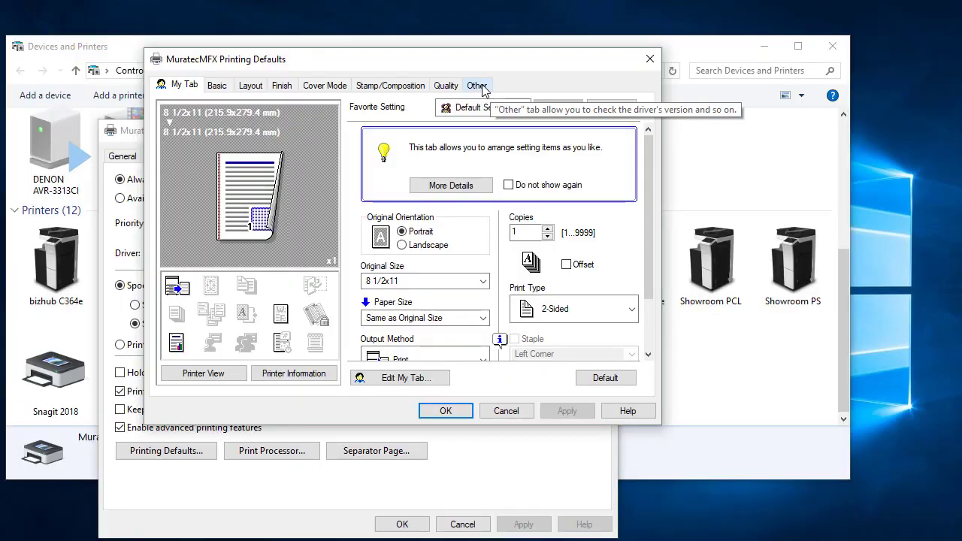
- Turn off Excel Job Control, Remove White Background and Thin Line Support in the MuratecMFX printing defaults
click(477, 85)
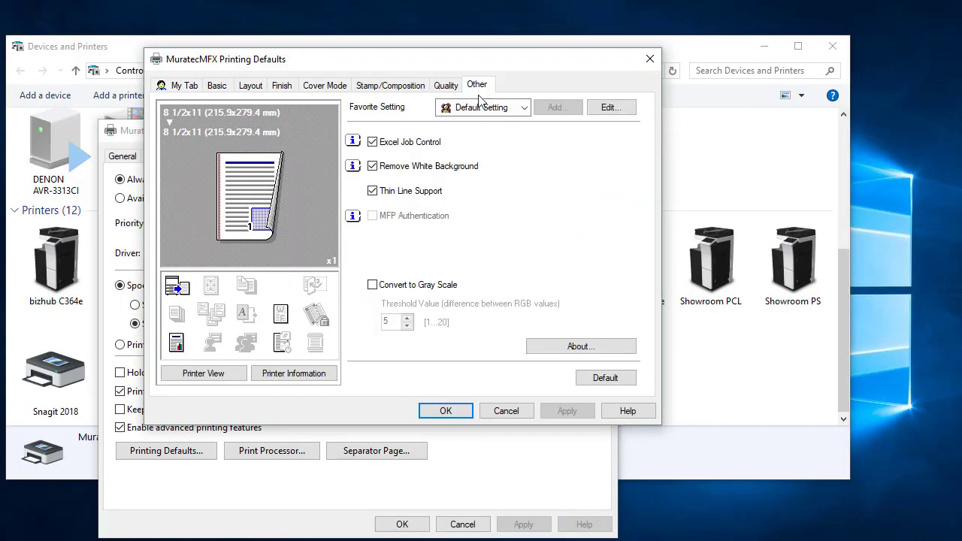
click(372, 141)
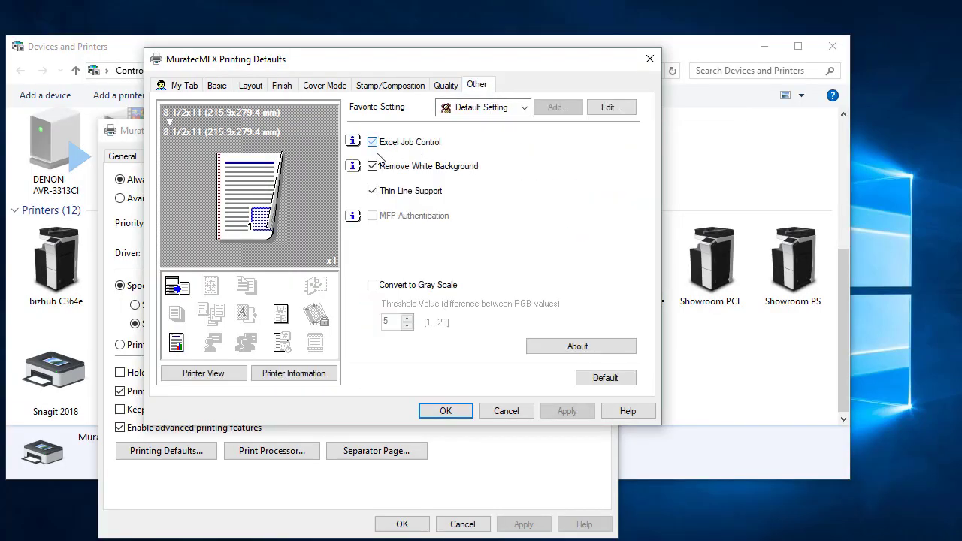
click(373, 191)
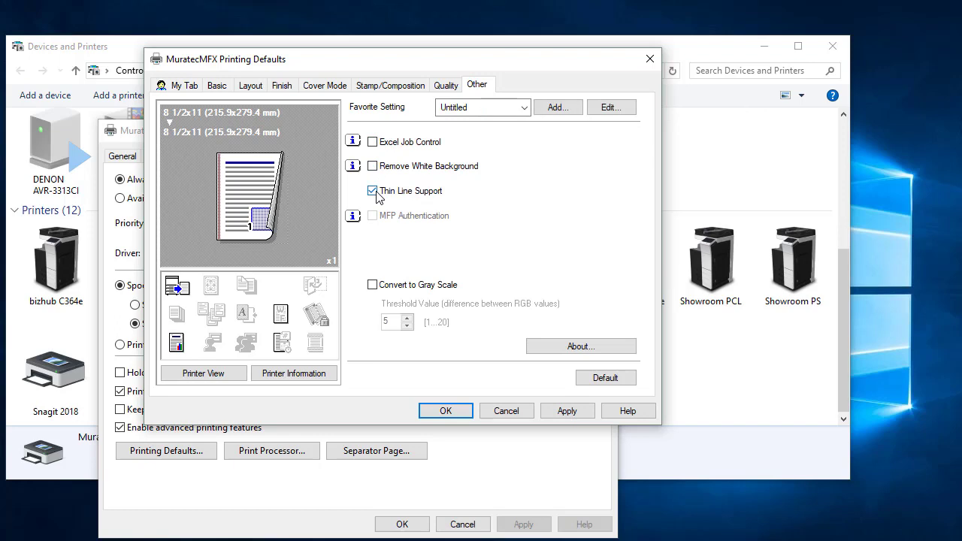
- Set the MuratecMFX printing defaults to Auto Color and 1-Sided, save the properties, and close Devices and Printers
click(449, 86)
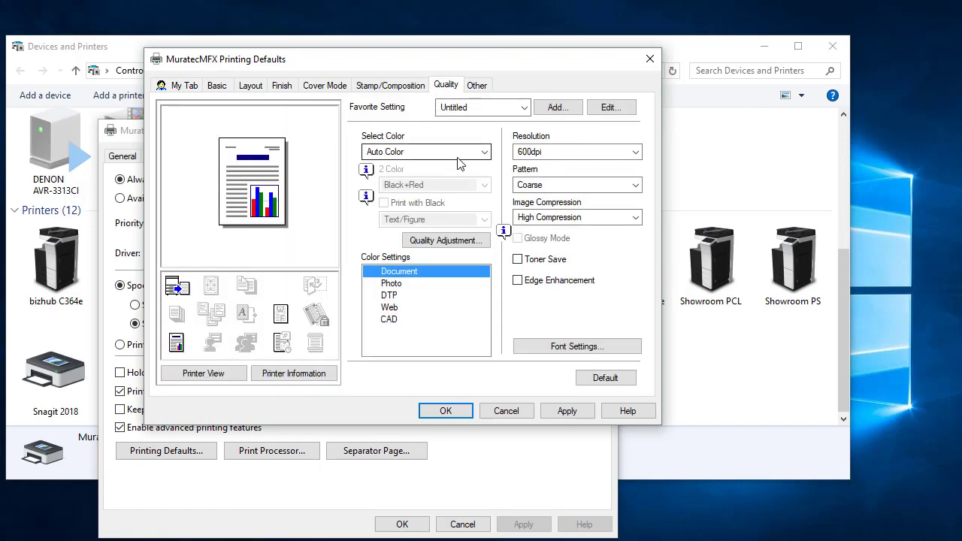
click(485, 152)
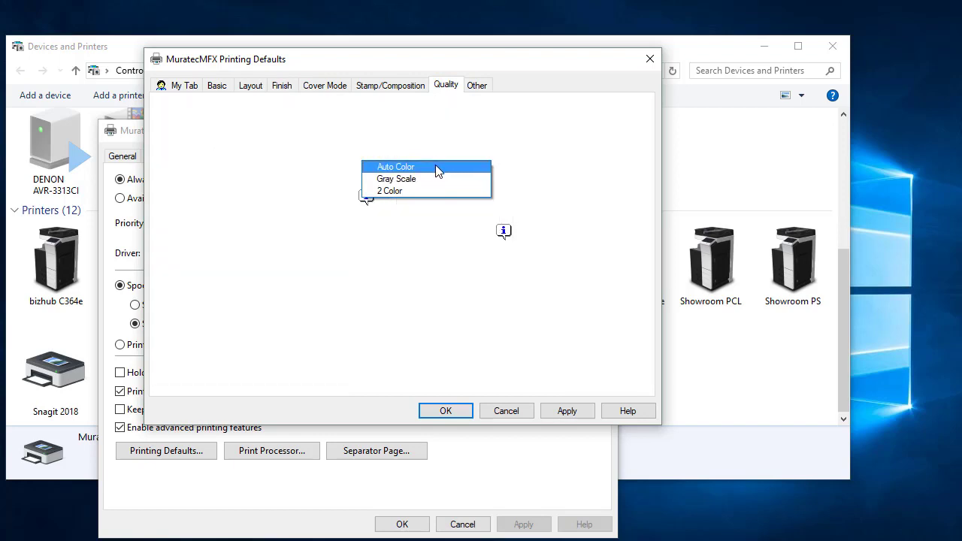
click(440, 166)
click(250, 88)
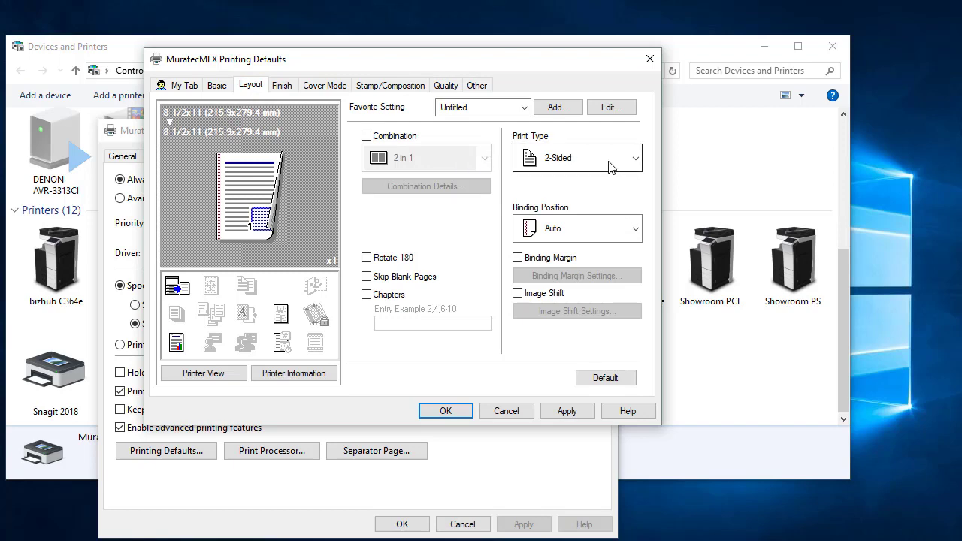
click(635, 160)
click(589, 184)
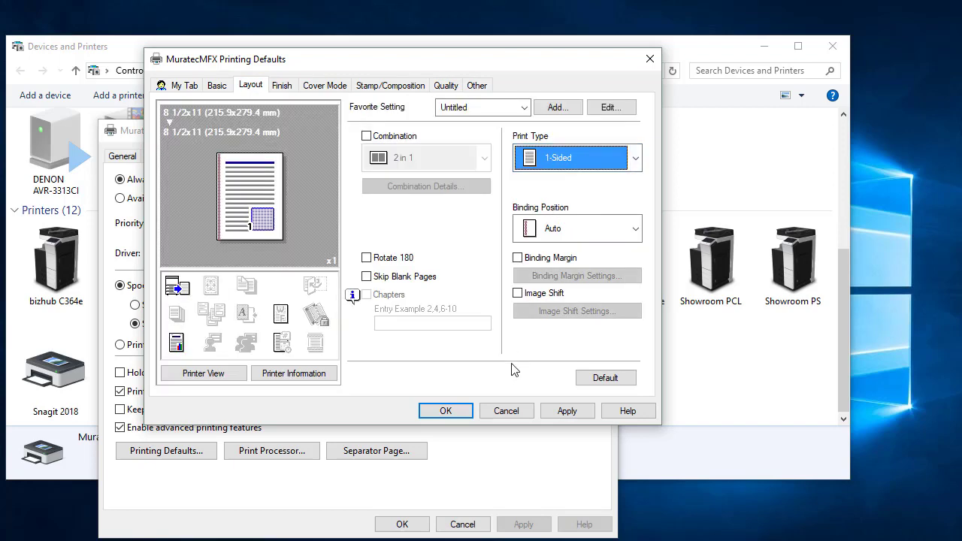
click(585, 411)
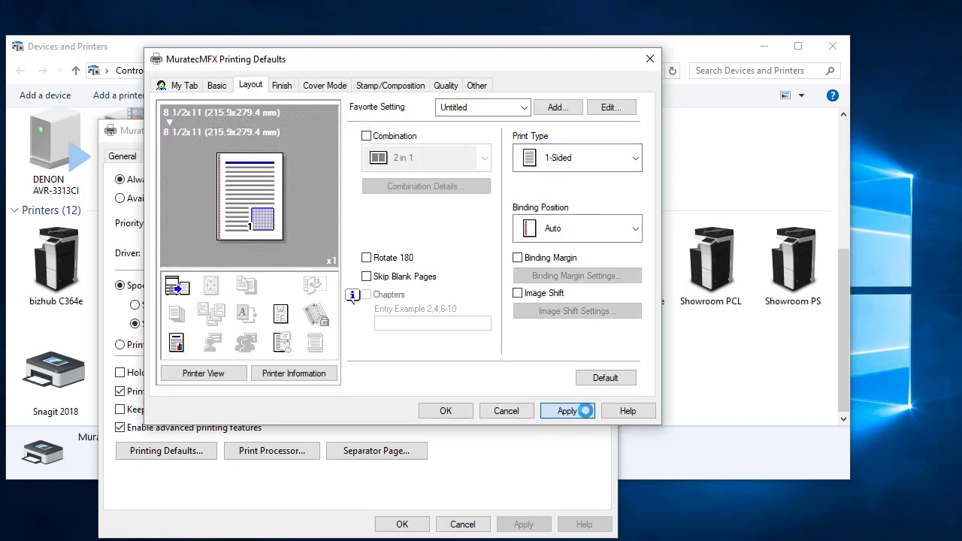
click(449, 413)
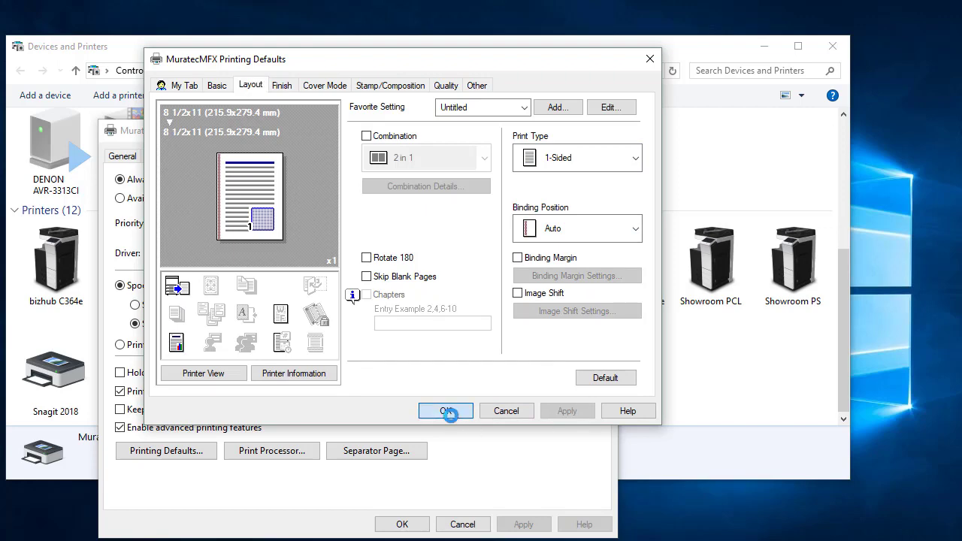
click(402, 524)
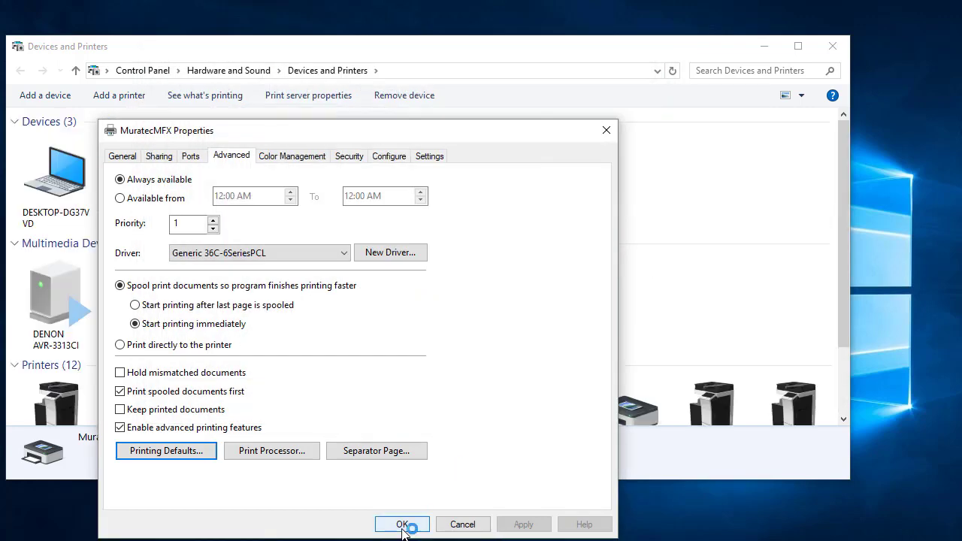
click(832, 47)
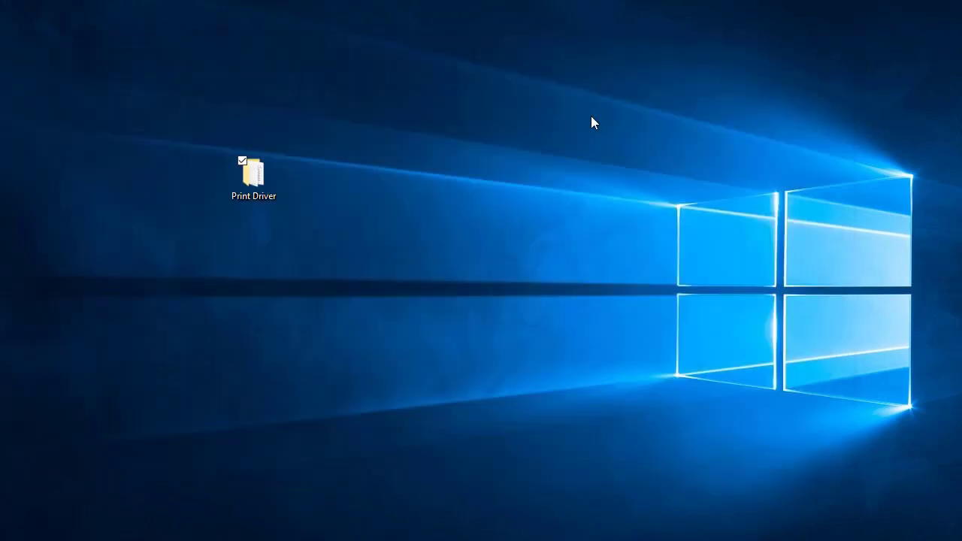